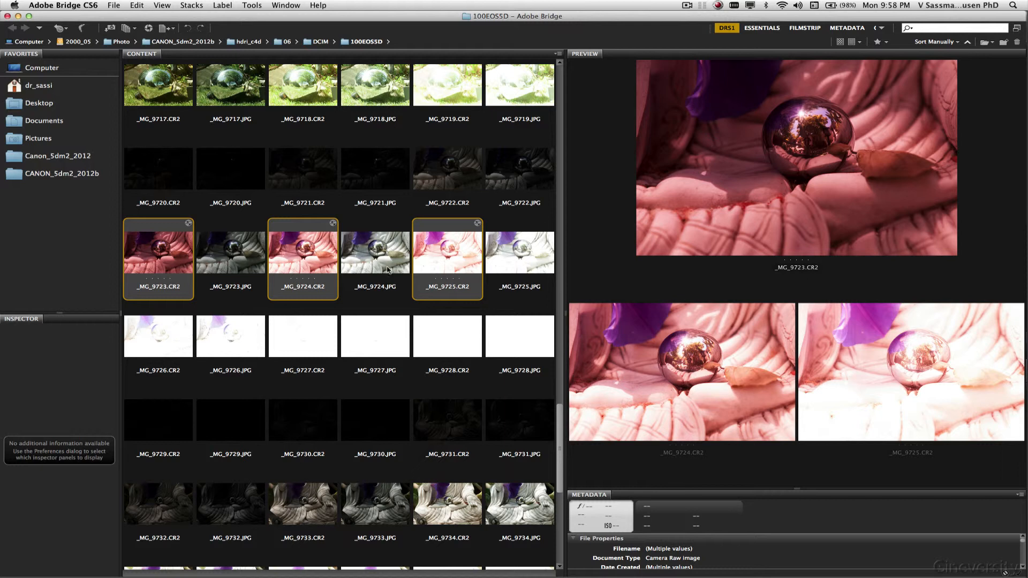
Open the three selected CR2 photos in Camera Raw and set the white balance of _MG_9723.CR2 to temperature 16500 and tint +88.
right_click(162, 255)
left_click(197, 274)
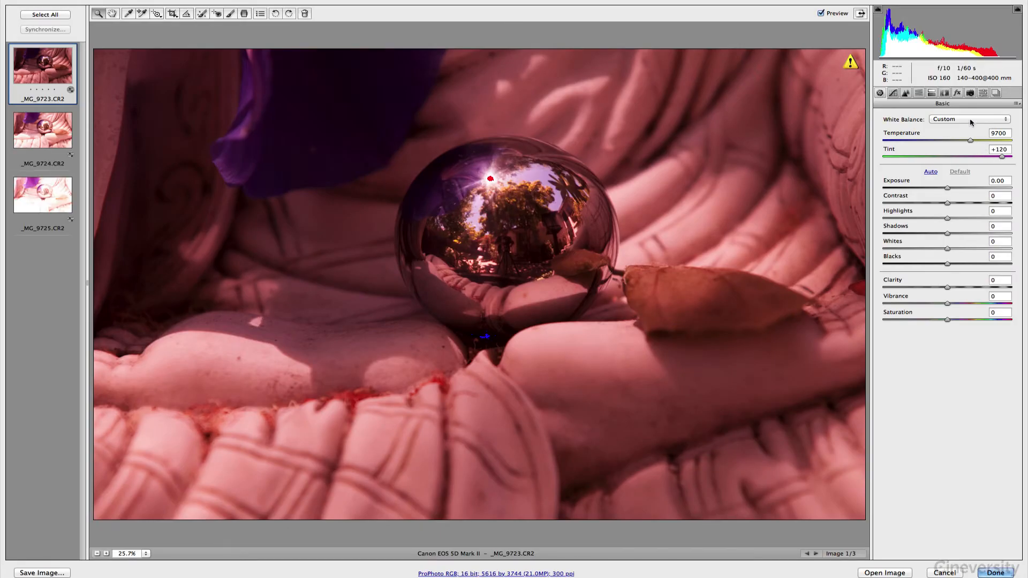
left_click_drag(973, 141, 990, 141)
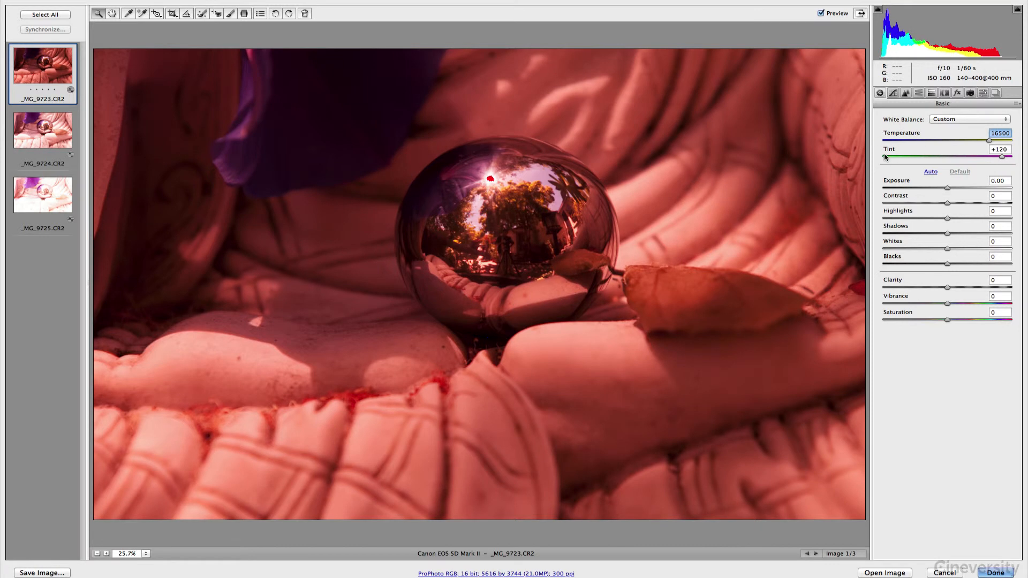
left_click_drag(1002, 157, 972, 157)
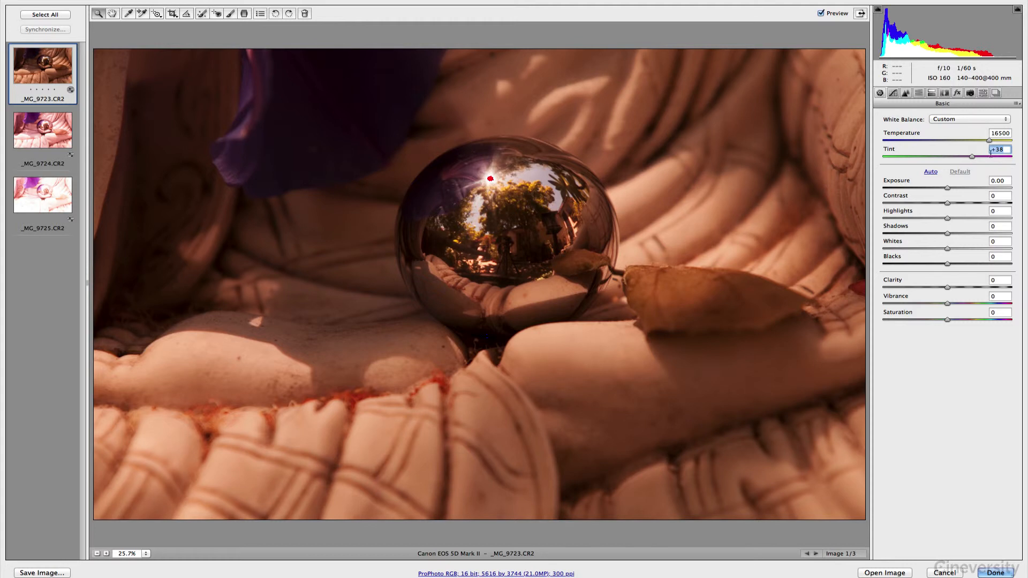
left_click_drag(972, 156, 992, 157)
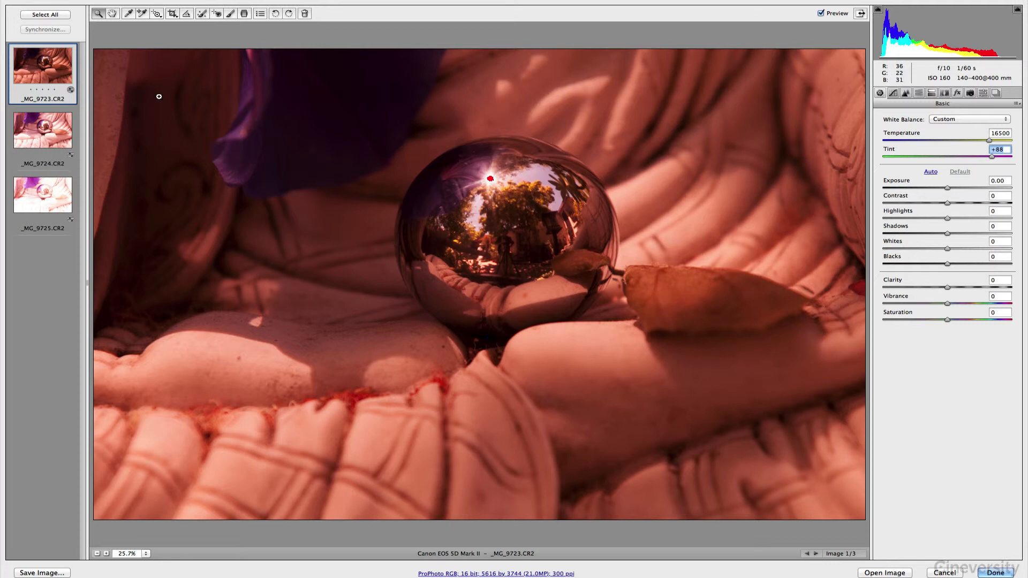
Synchronize the settings of _MG_9723.CR2 across all three raw photos and finish the Camera Raw editing.
left_click(52, 15)
left_click(51, 29)
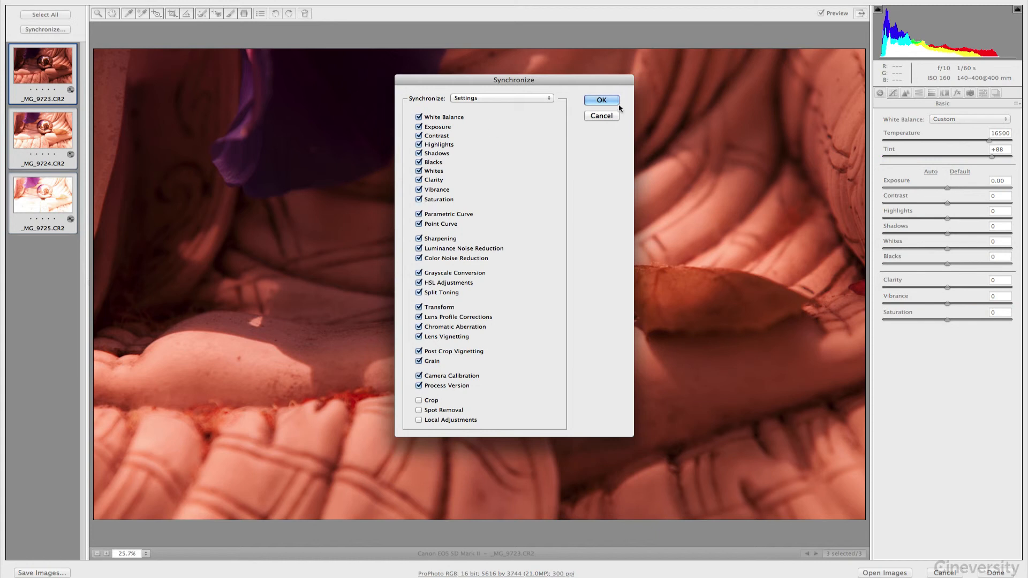
left_click(612, 102)
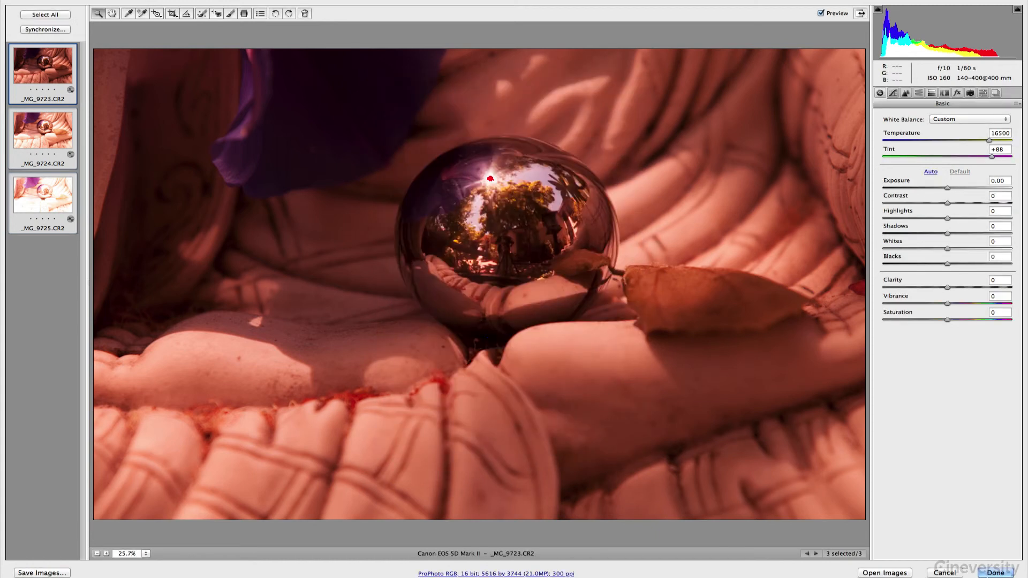
left_click(995, 574)
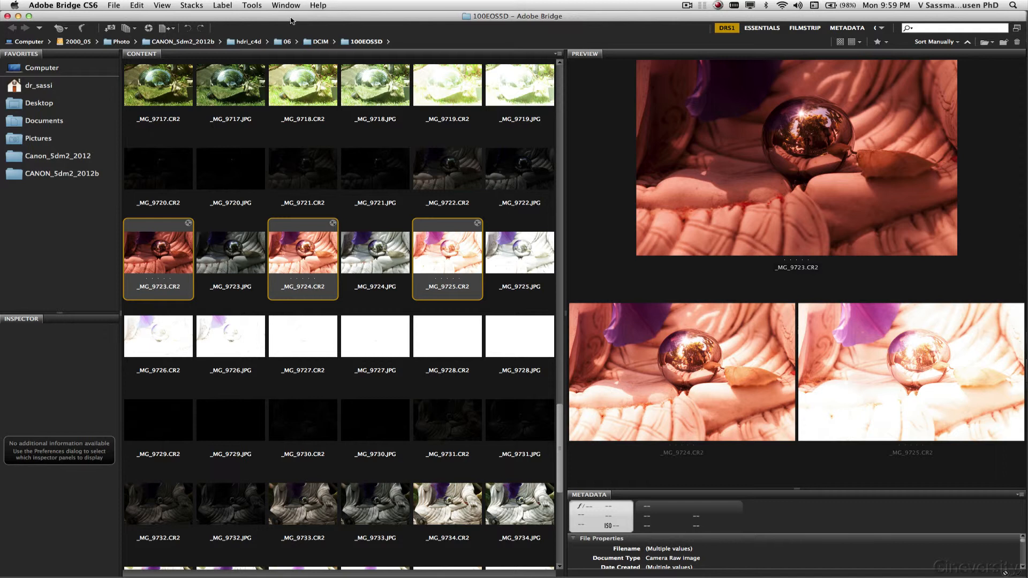
Switch to Photomatix Pro and load _MG_9723.CR2, _MG_9724.CR2 and _MG_9725.CR2 from Bridge as bracketed photos.
left_click_drag(292, 20, 578, 13)
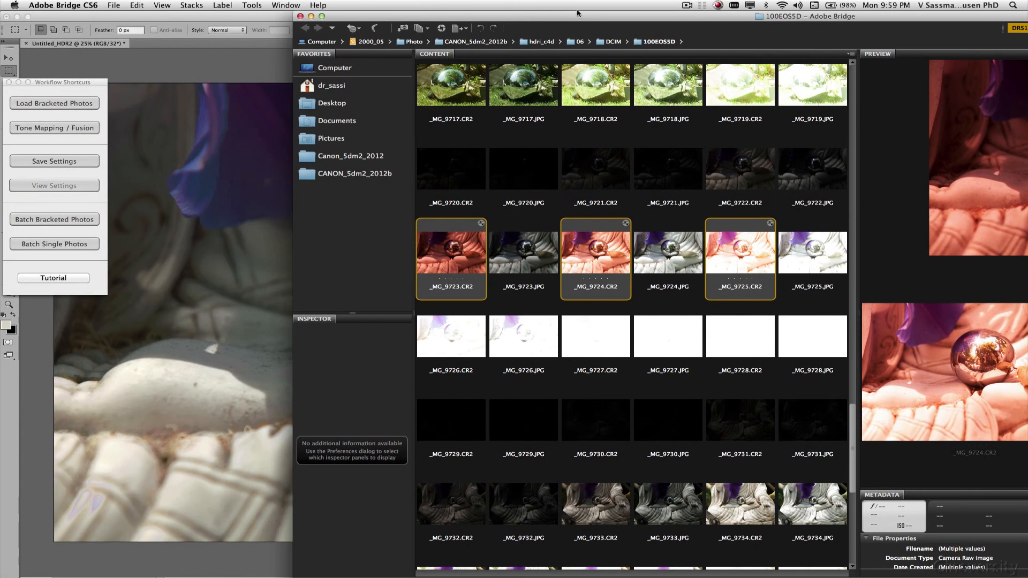
left_click(56, 84)
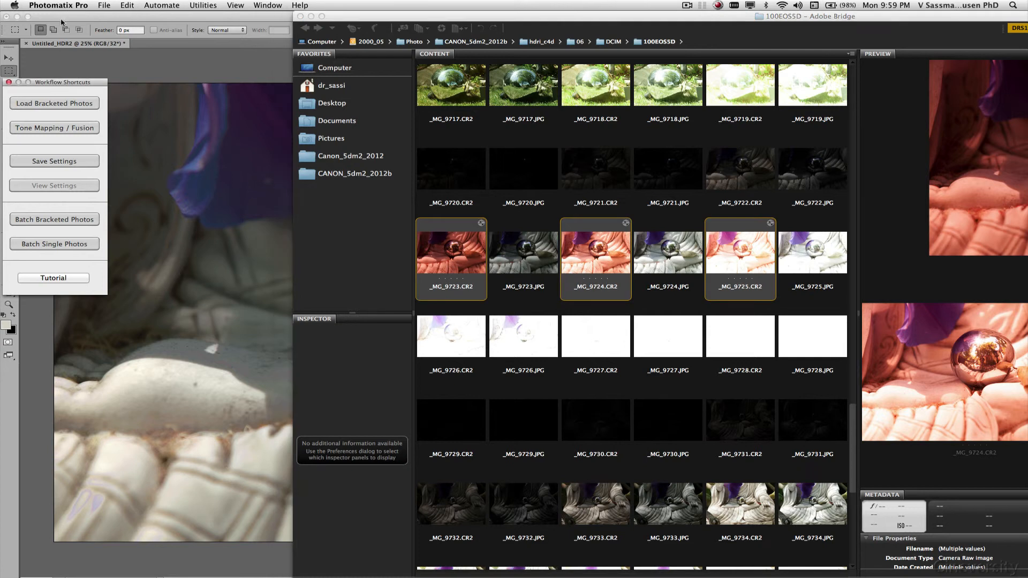
left_click(63, 105)
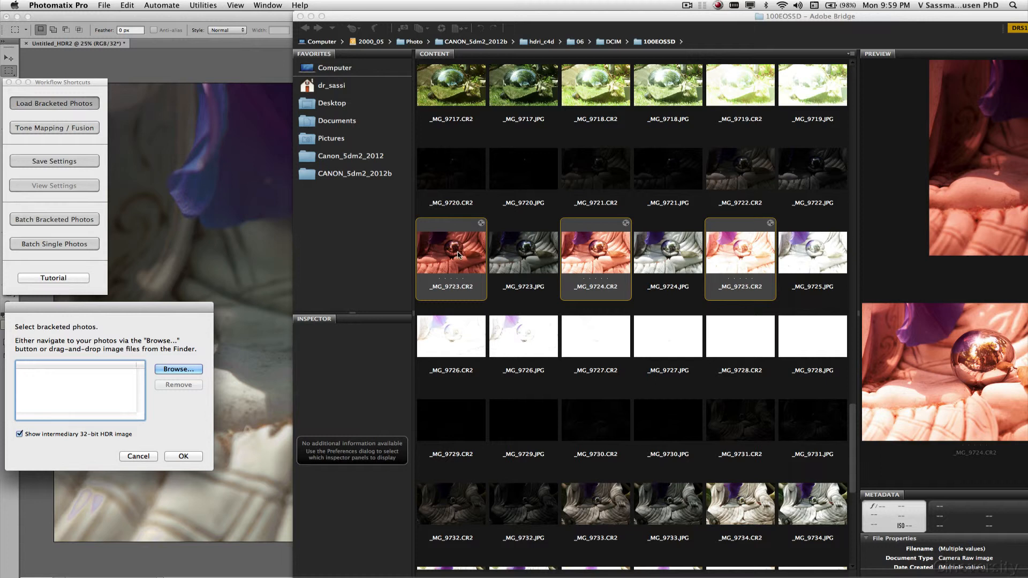
left_click_drag(456, 252, 440, 266)
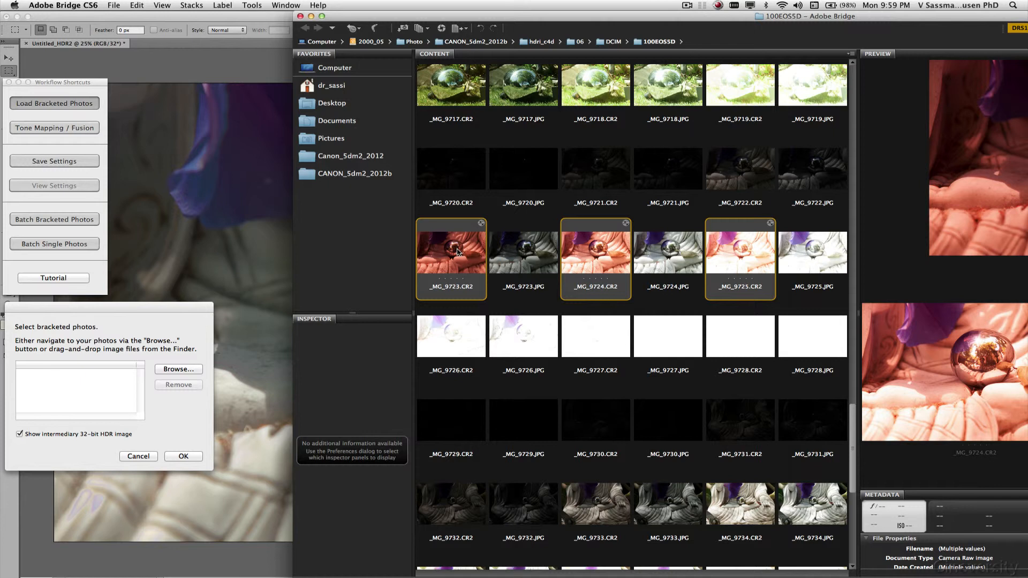
left_click_drag(457, 252, 82, 386)
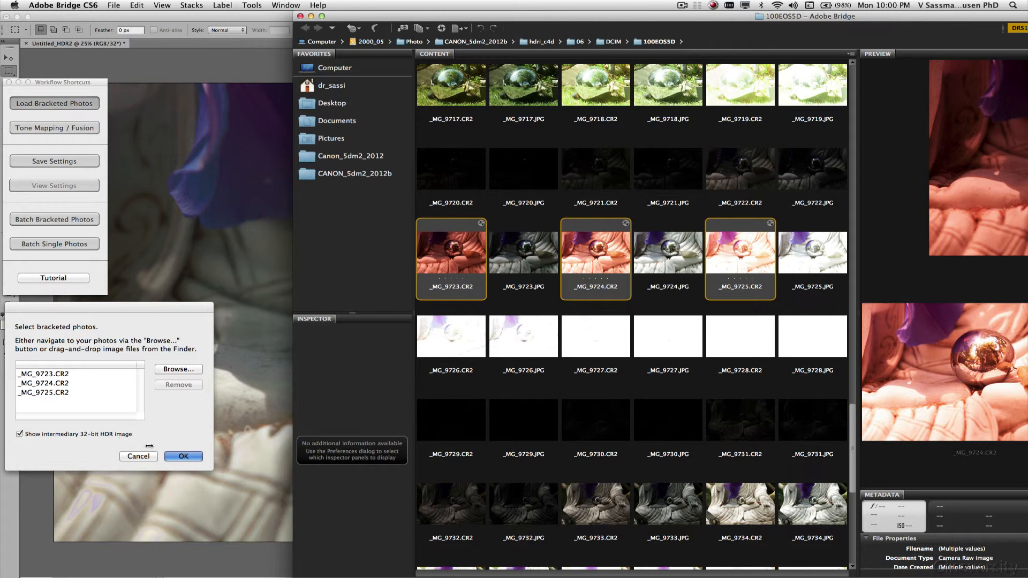
left_click(184, 456)
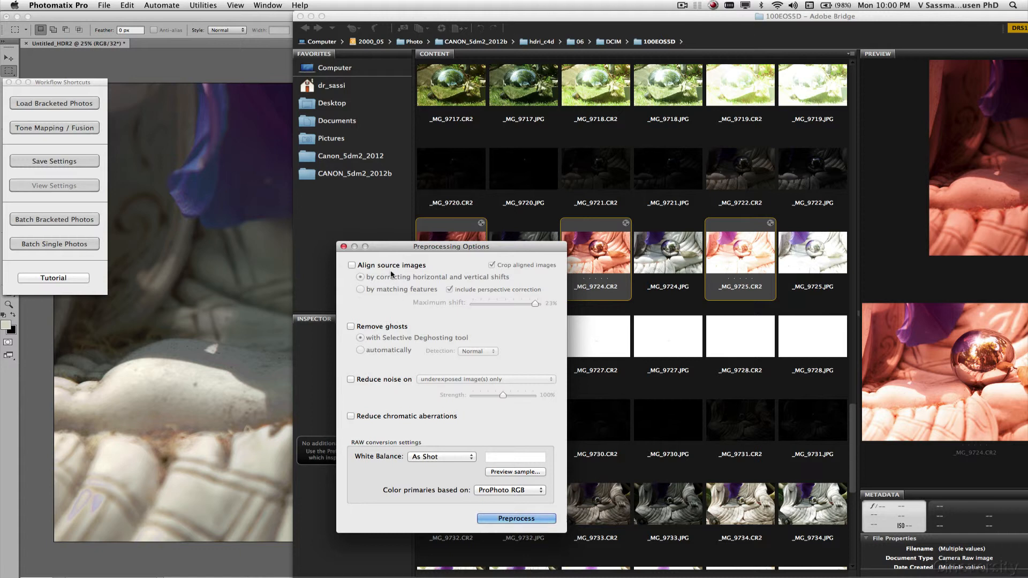
Enable noise reduction in the preprocessing options for underexposed image(s) only.
mouse_move(394, 270)
mouse_move(407, 332)
mouse_move(397, 331)
left_click(352, 380)
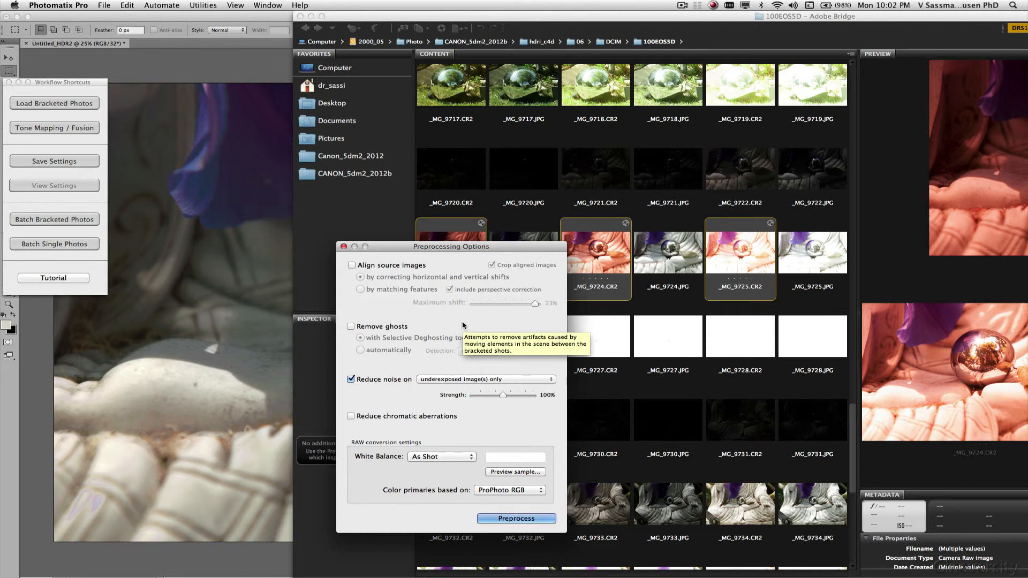
left_click(456, 379)
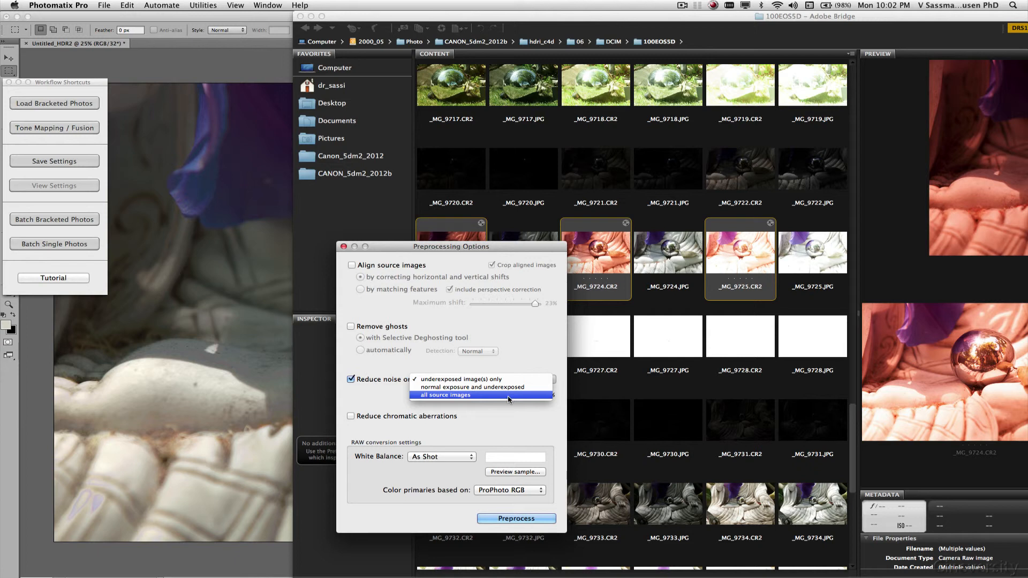
left_click(513, 382)
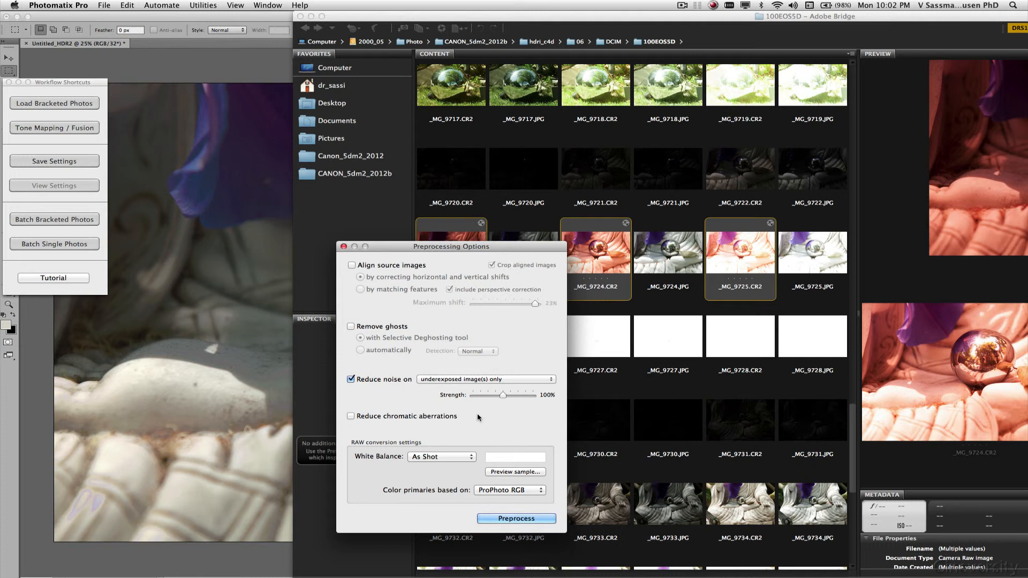
Set the white balance in the RAW conversion settings to Custom.
mouse_move(480, 417)
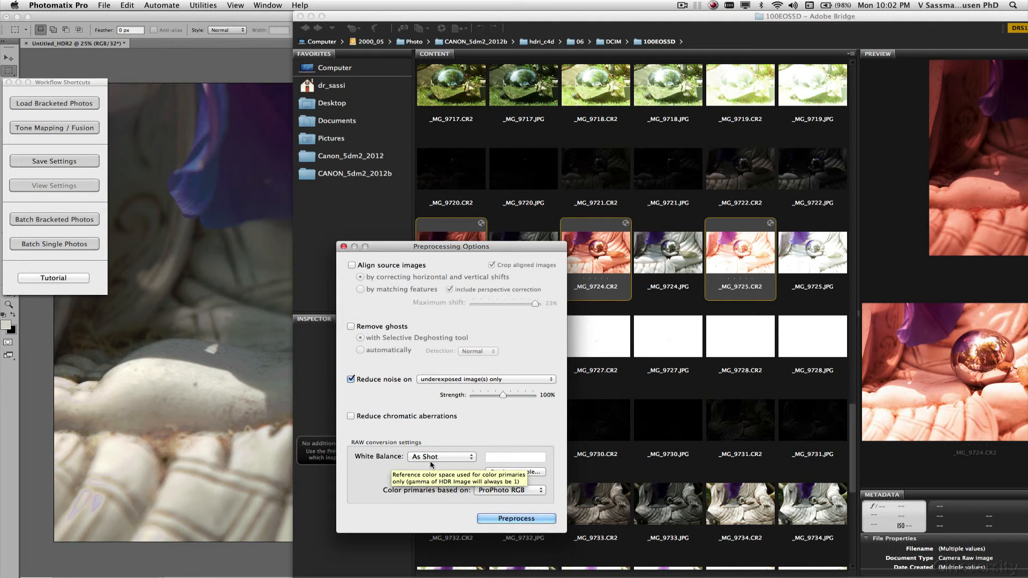
left_click(447, 459)
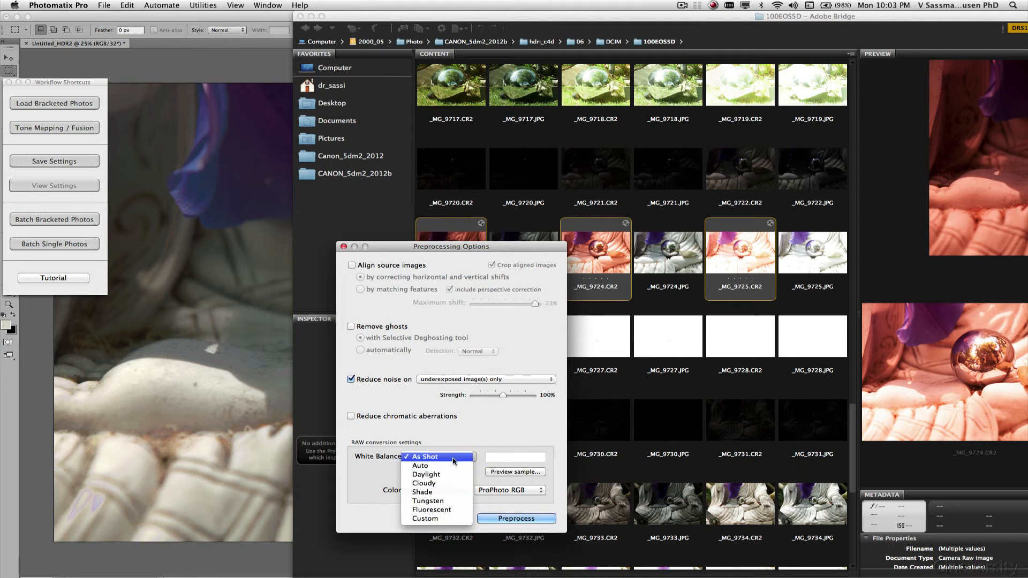
left_click(451, 458)
left_click(450, 459)
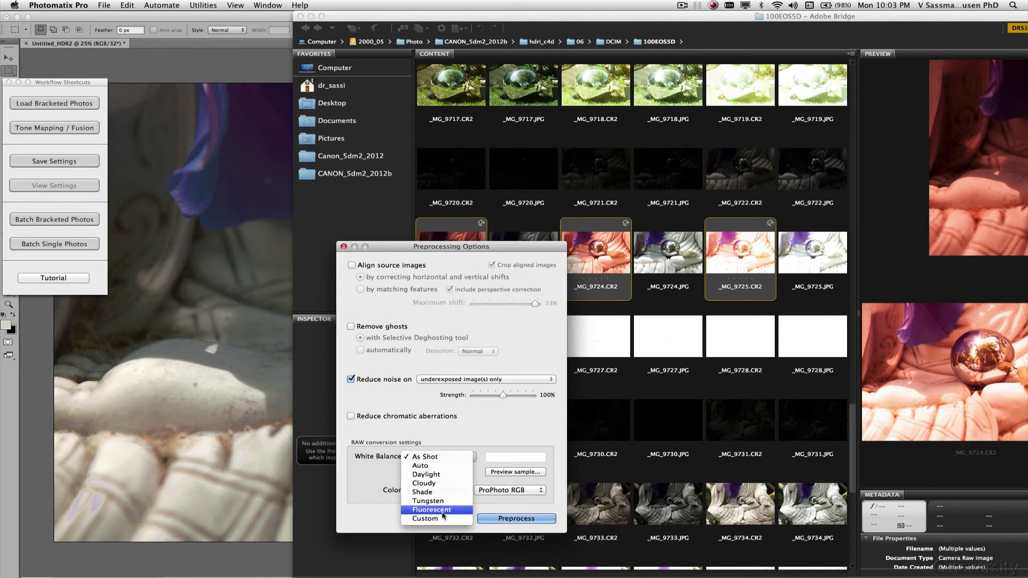
left_click(450, 530)
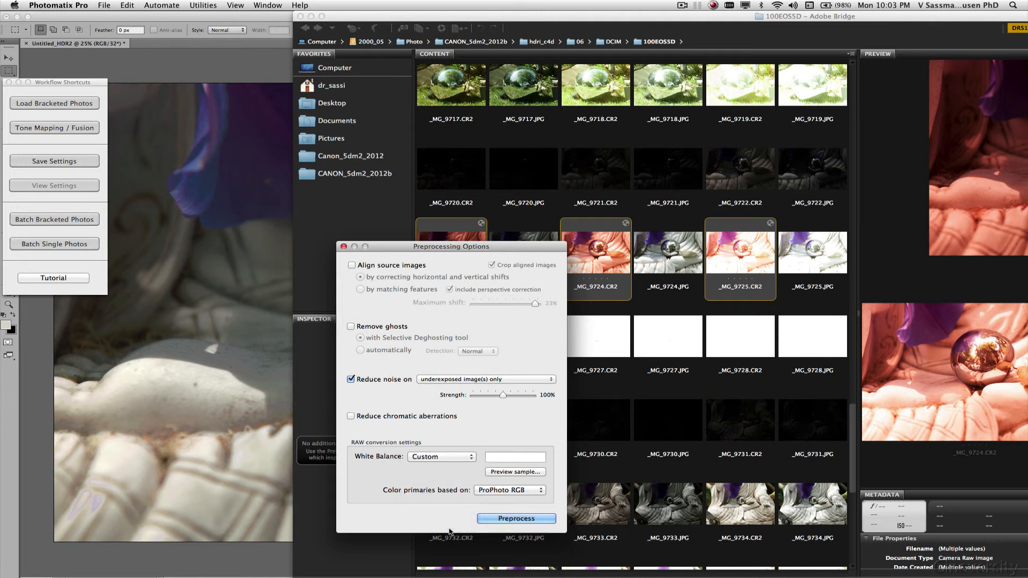
Choose ProPhoto RGB for the color primaries and preprocess the bracketed photos into an HDR image.
left_click(510, 491)
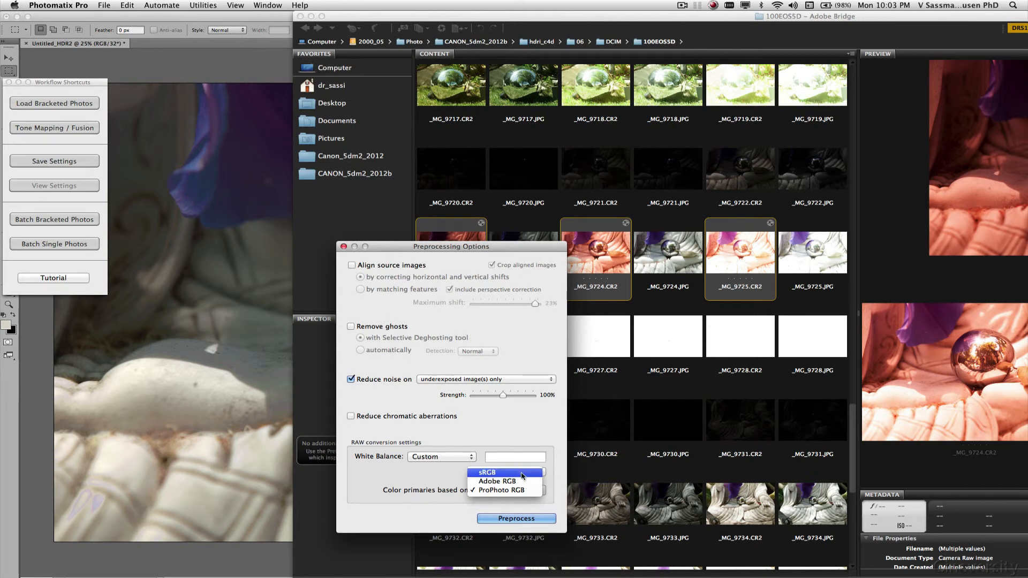
left_click(514, 490)
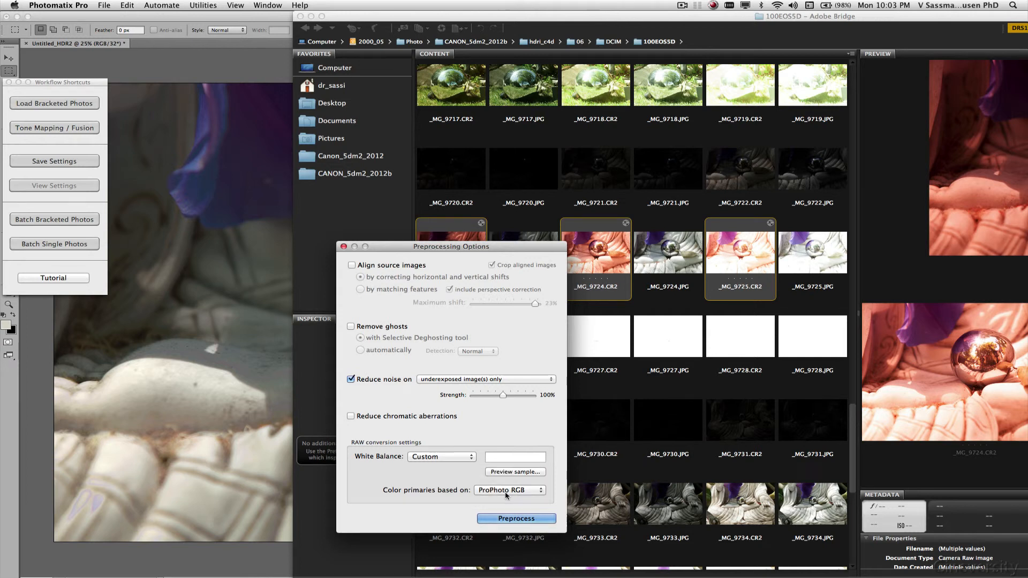
left_click(516, 520)
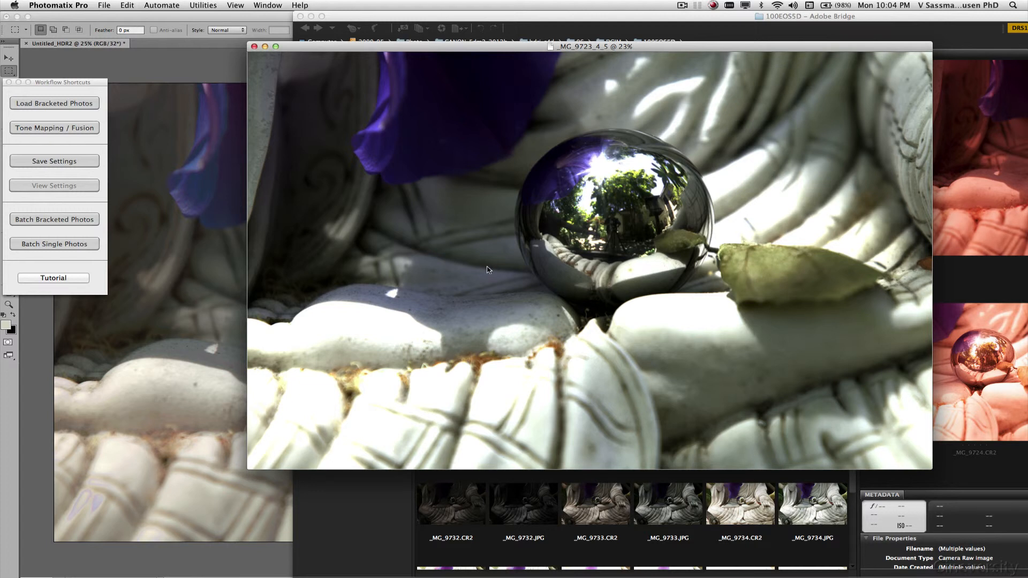
left_click(70, 103)
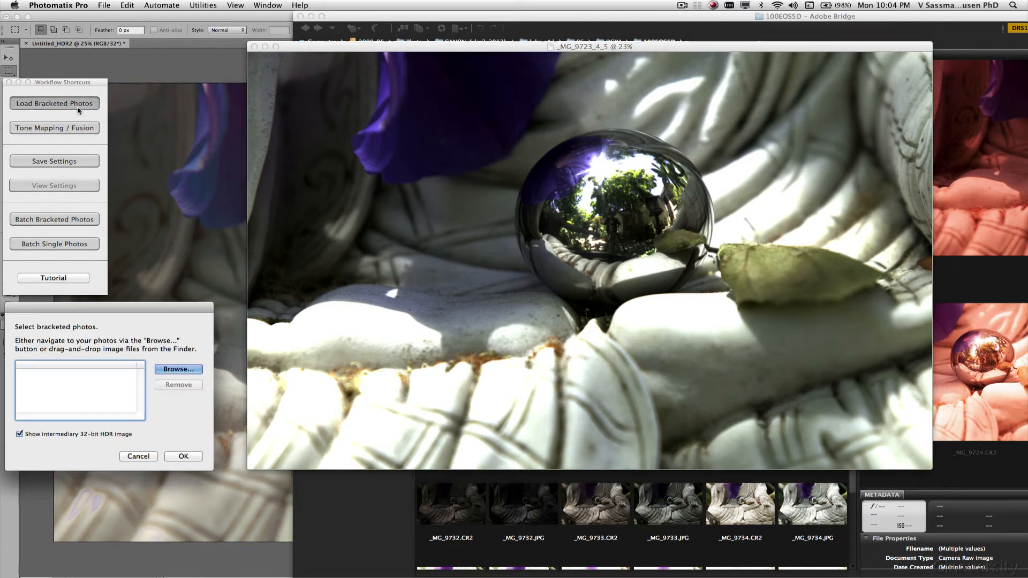
left_click(138, 457)
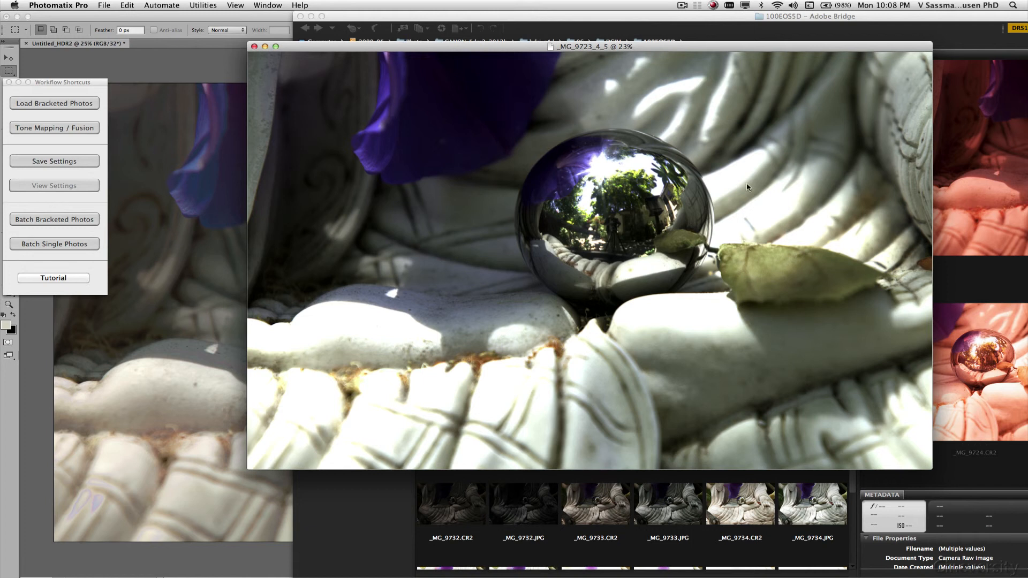
Choose OpenEXR (.exr) as the default 32-bit HDR file format in the Photomatix file preferences.
left_click(56, 7)
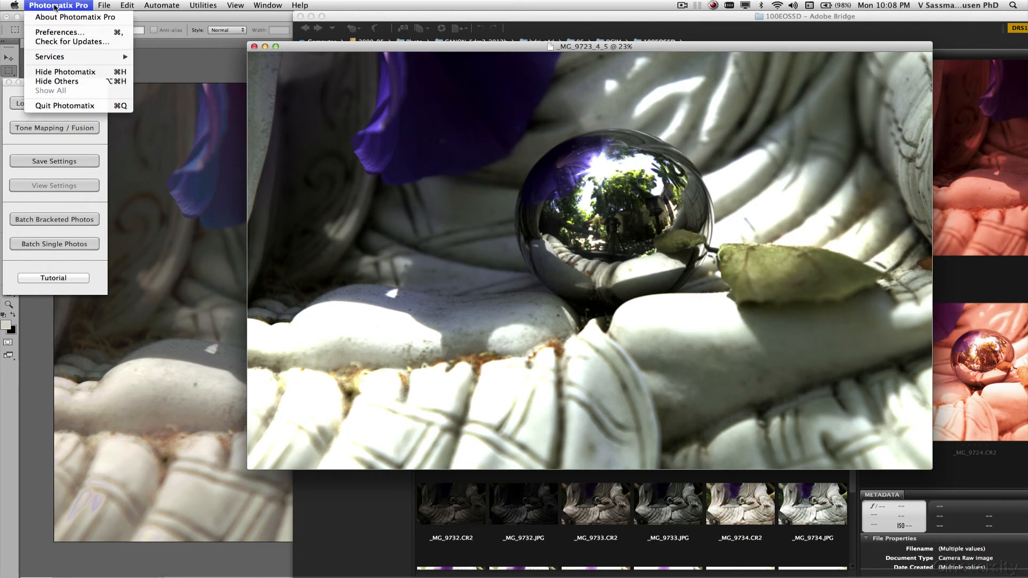
left_click(56, 33)
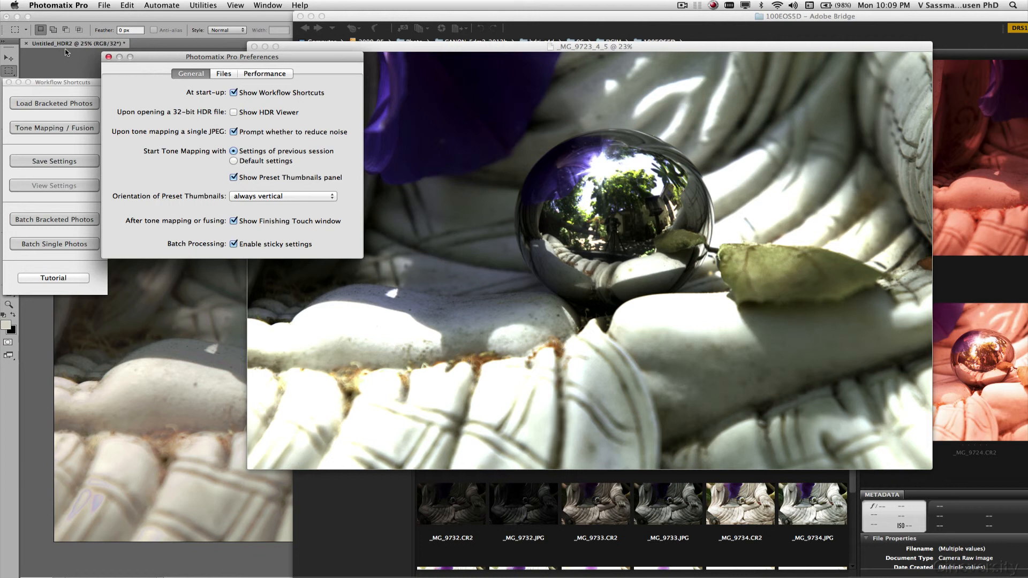
left_click(223, 75)
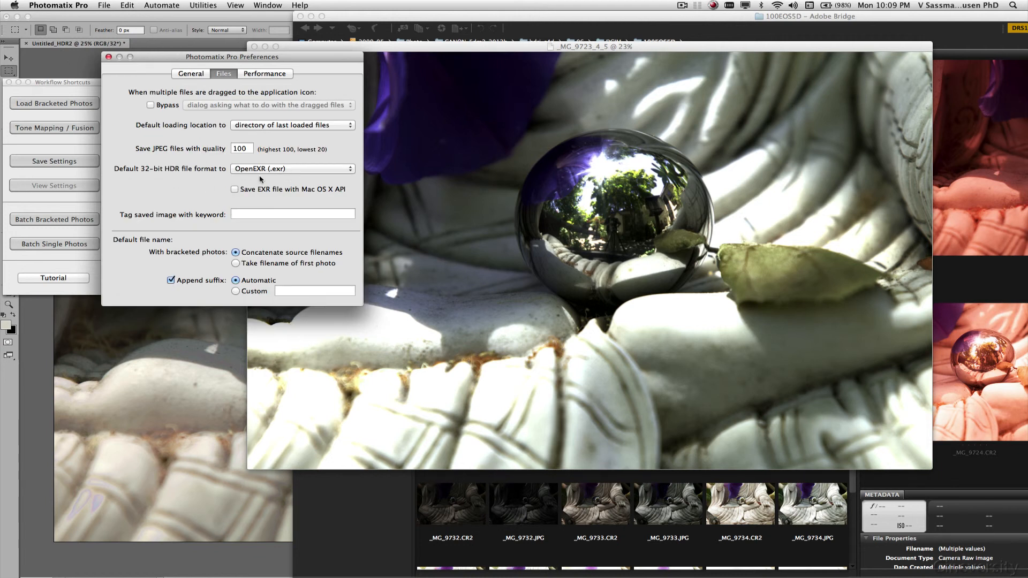
left_click(318, 168)
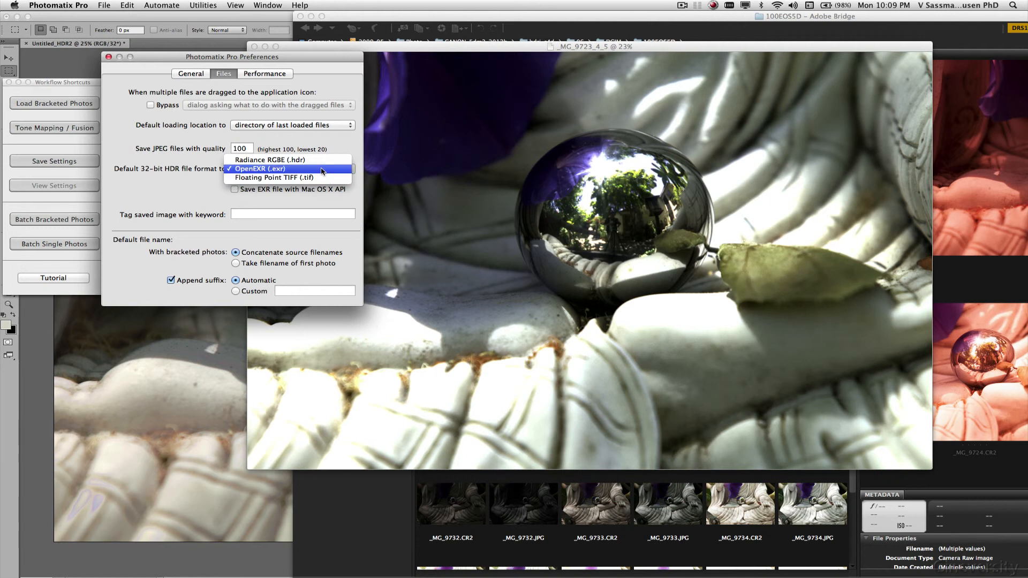
left_click(323, 171)
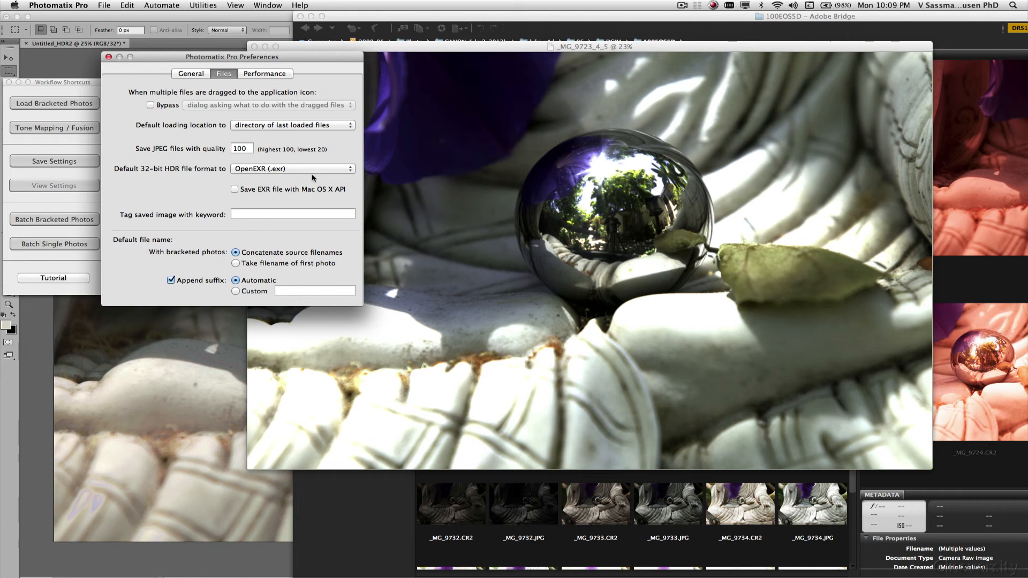
Try toggling the option to save EXR files with the Mac OS X API, leaving it off.
left_click(234, 189)
left_click(235, 190)
left_click(595, 171)
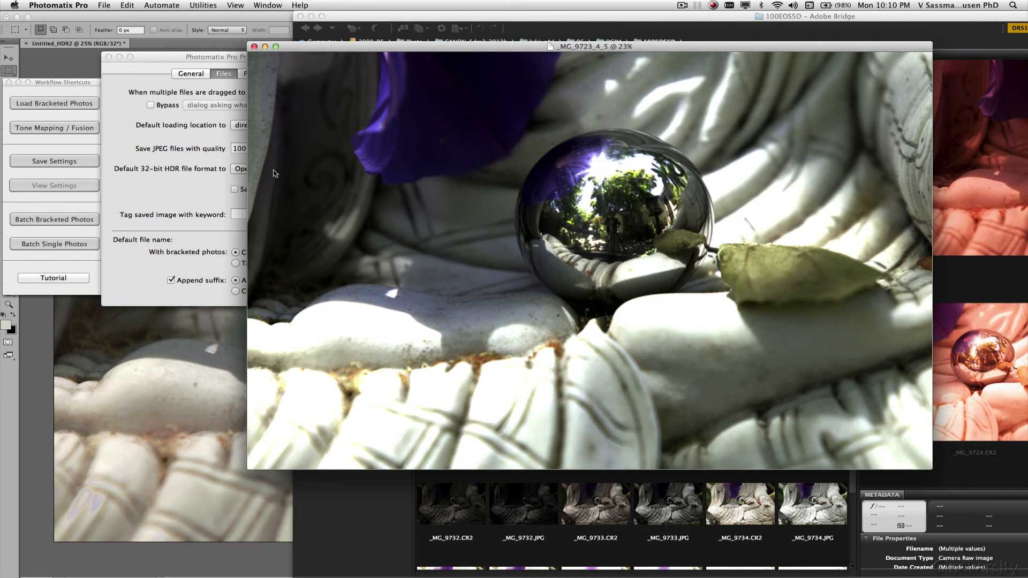
left_click(194, 189)
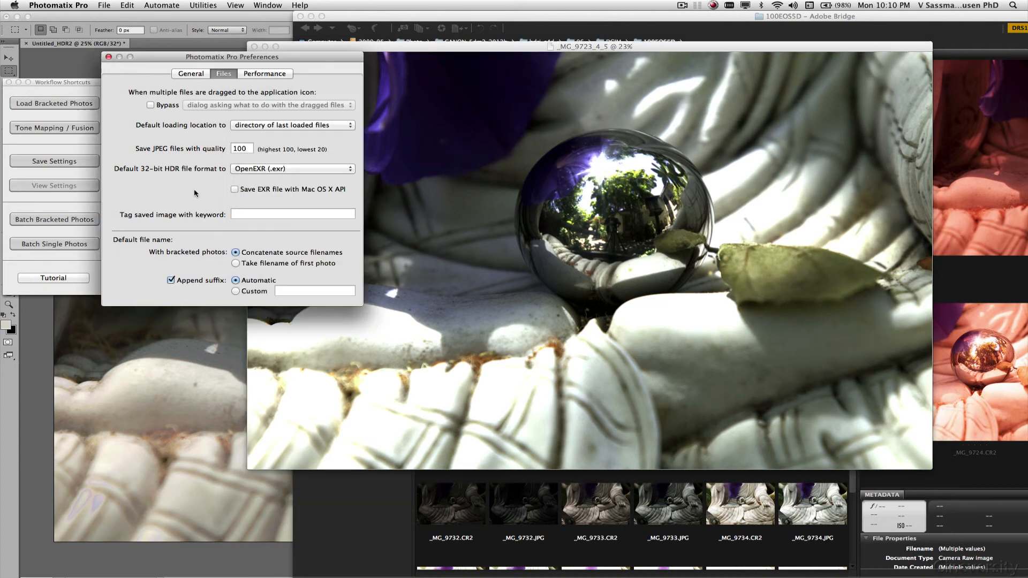
left_click(234, 190)
left_click(235, 190)
Close the preferences and the merged HDR image _MG_9723_4_5.
left_click(108, 57)
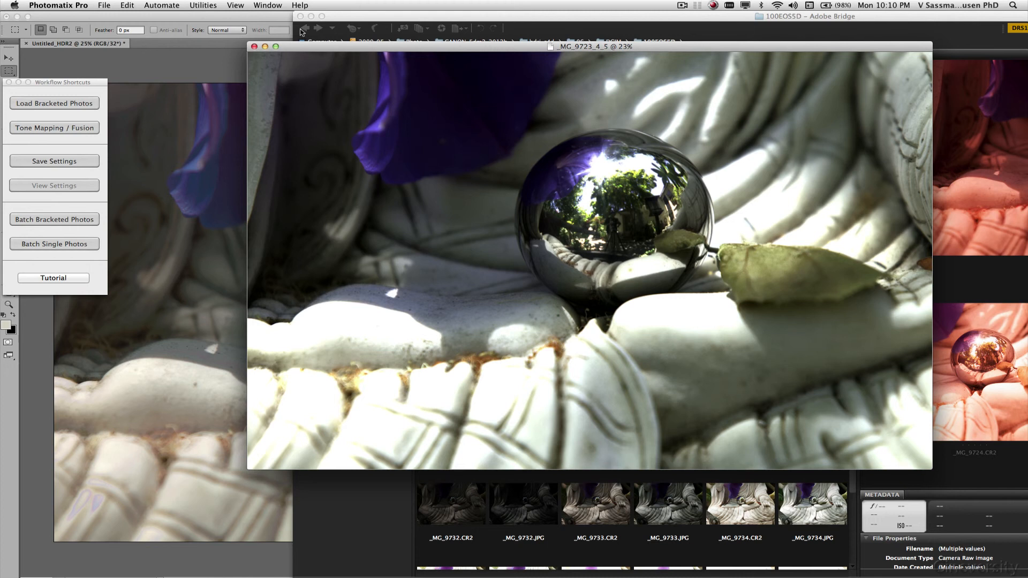
left_click(255, 47)
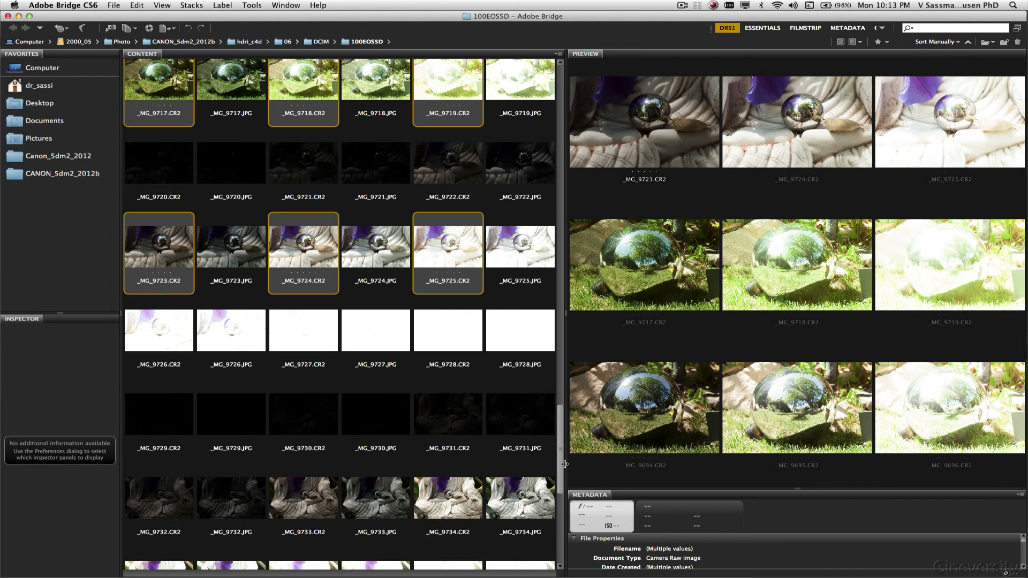
Bring the _MG_9717 to _MG_9719 photos into view in Bridge and move its window aside to uncover the Photomatix workflow shortcuts.
scroll(561, 450, "up", 2)
mouse_move(561, 450)
left_mouse_down()
mouse_move(569, 332)
mouse_move(569, 447)
left_mouse_up()
left_click_drag(373, 13, 613, 13)
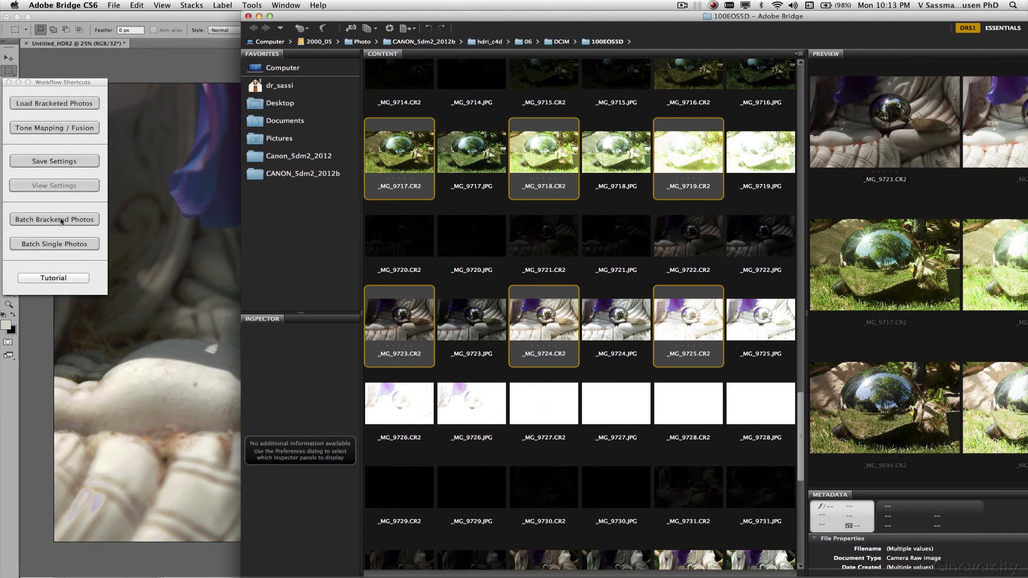
Open batch processing of bracketed photos and try to add the photos selected in Bridge to its source list.
left_click(62, 221)
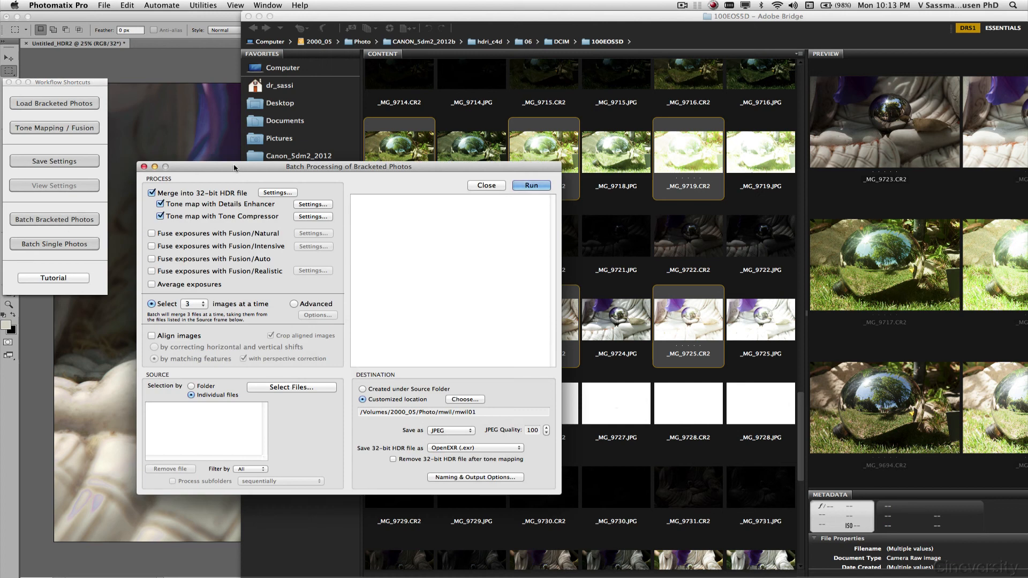
left_click_drag(234, 169, 127, 241)
left_click(553, 154)
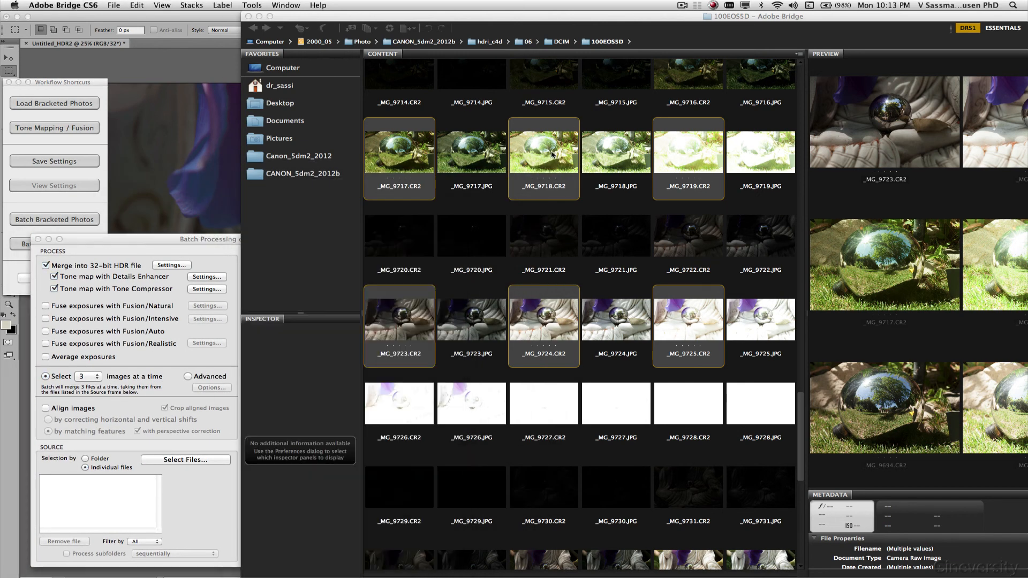
left_click_drag(552, 150, 134, 503)
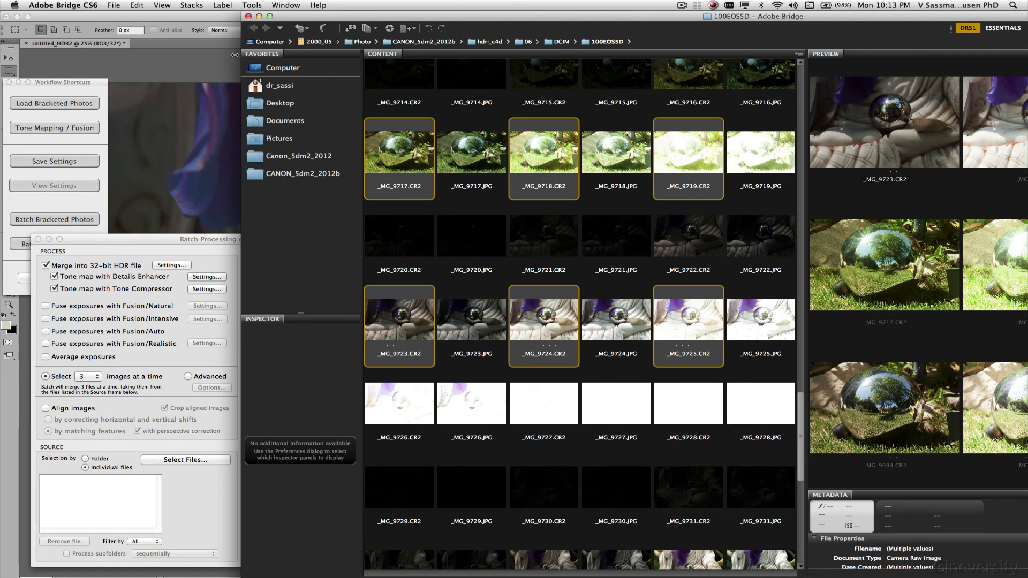
Bring the batch processing window back in front of Bridge and open the file chooser for its source files.
left_click(203, 239)
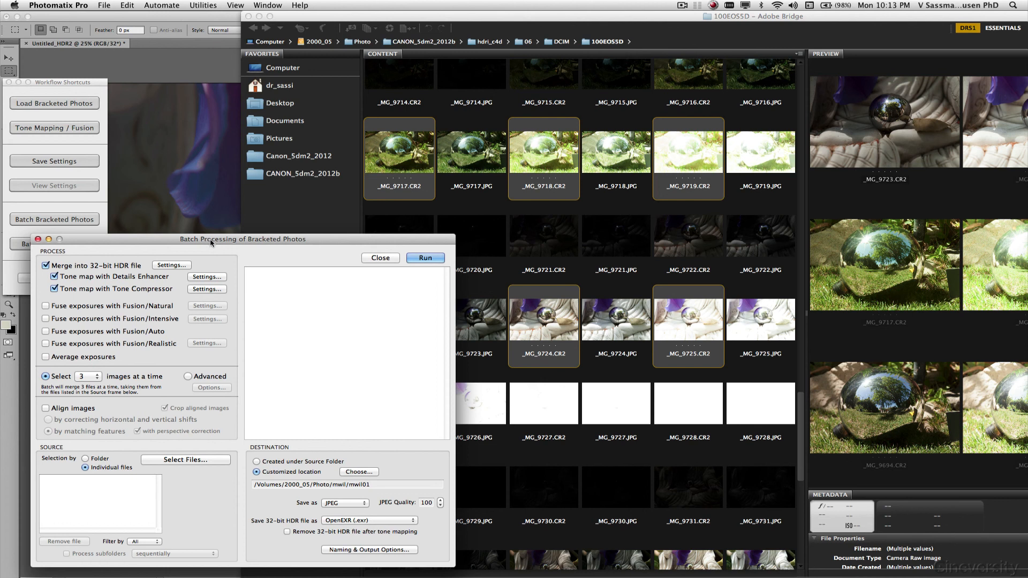
left_click_drag(211, 243, 288, 125)
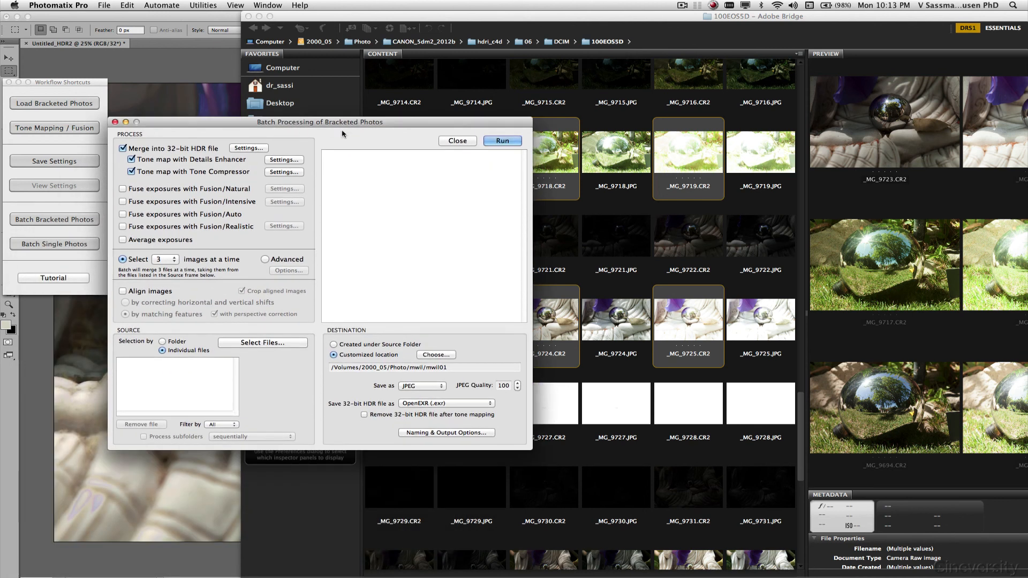
left_click(270, 344)
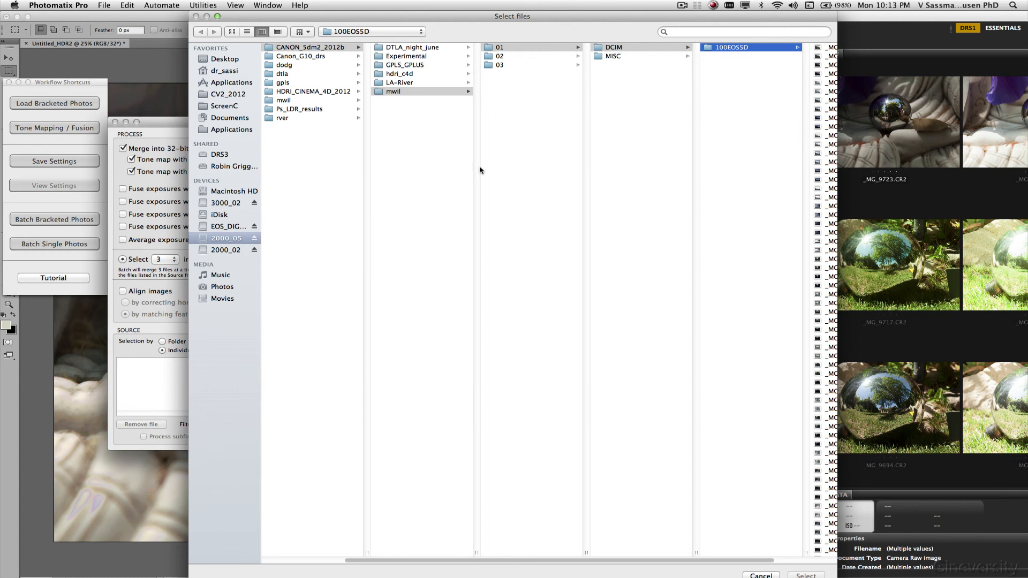
left_click_drag(655, 561, 798, 548)
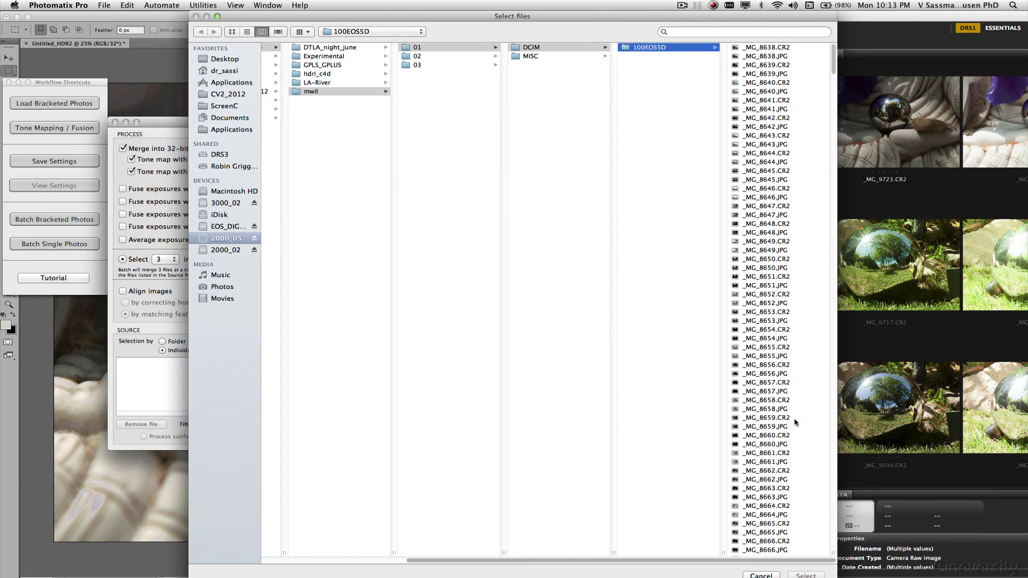
left_click(773, 154)
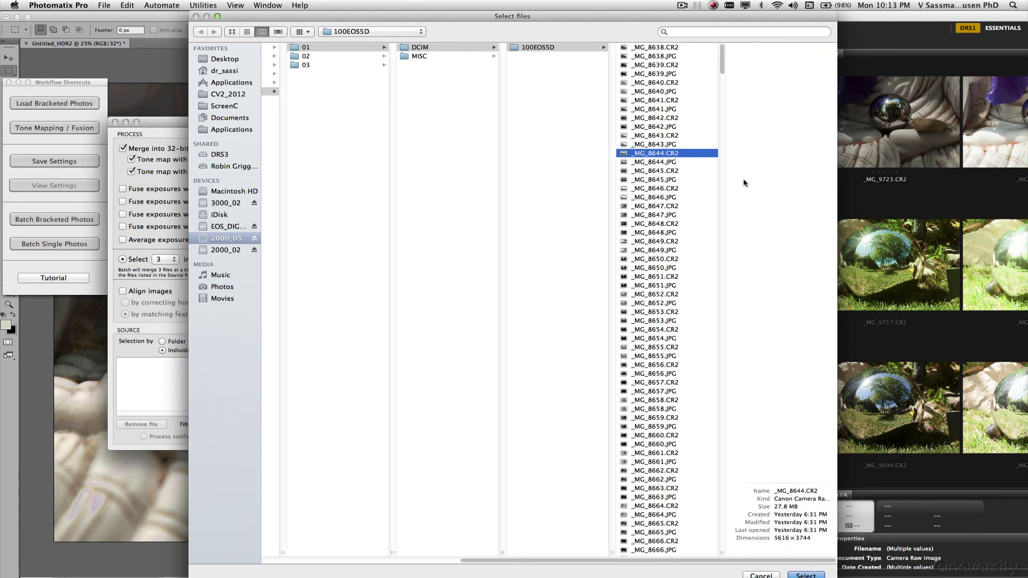
left_click(671, 171, "super")
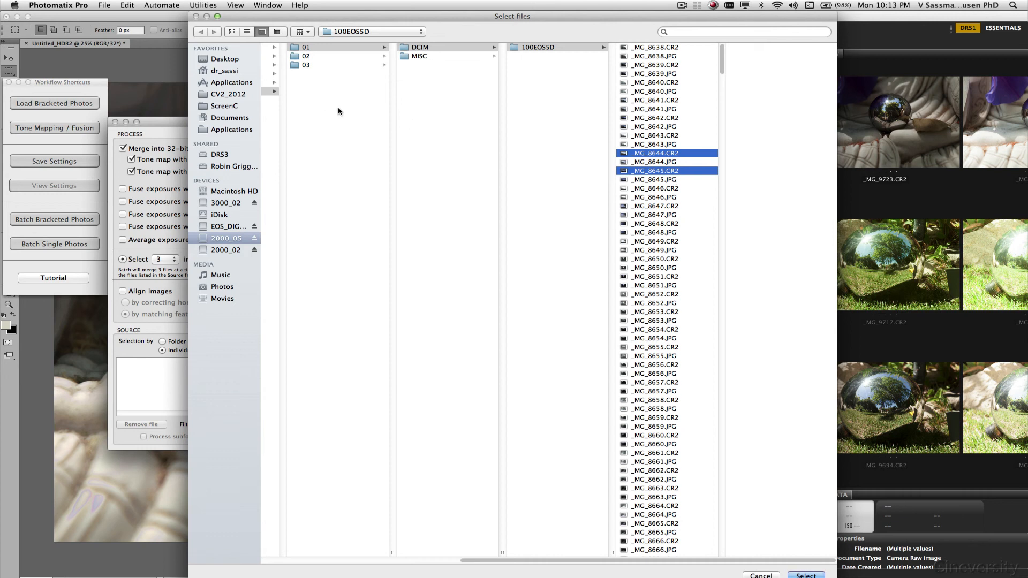
Navigate from the Photo folder through CANON_5dm2_2012b, hdri_c4d, 06 and DCIM to the 100EOS5D folder.
left_click(347, 32)
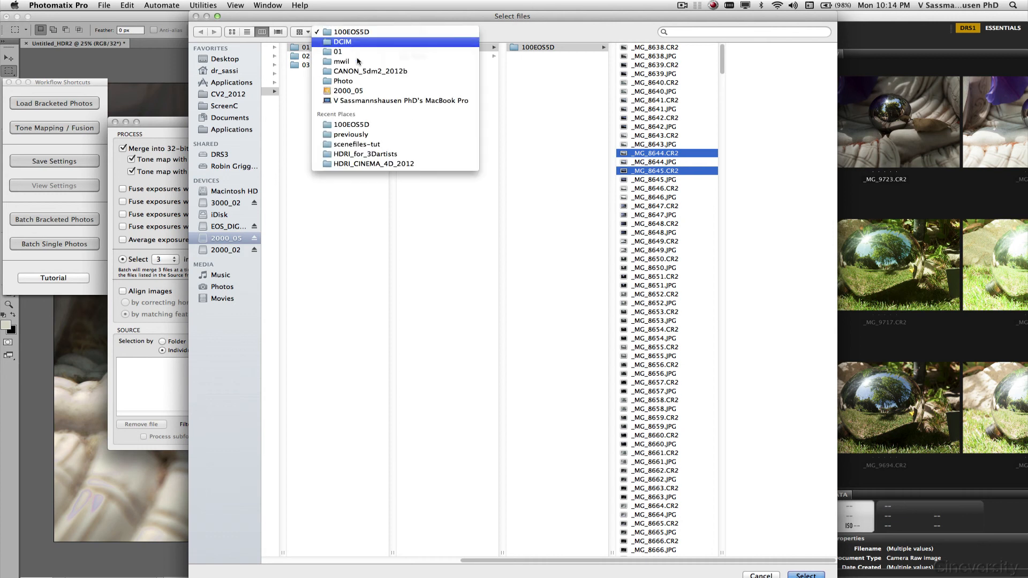
left_click(357, 82)
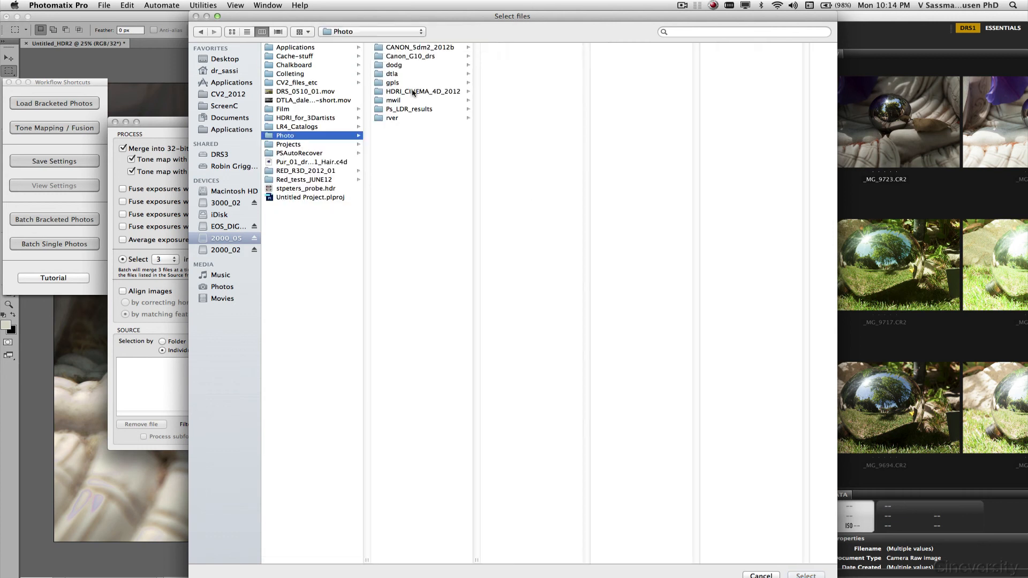
left_click(412, 92)
left_click(419, 49)
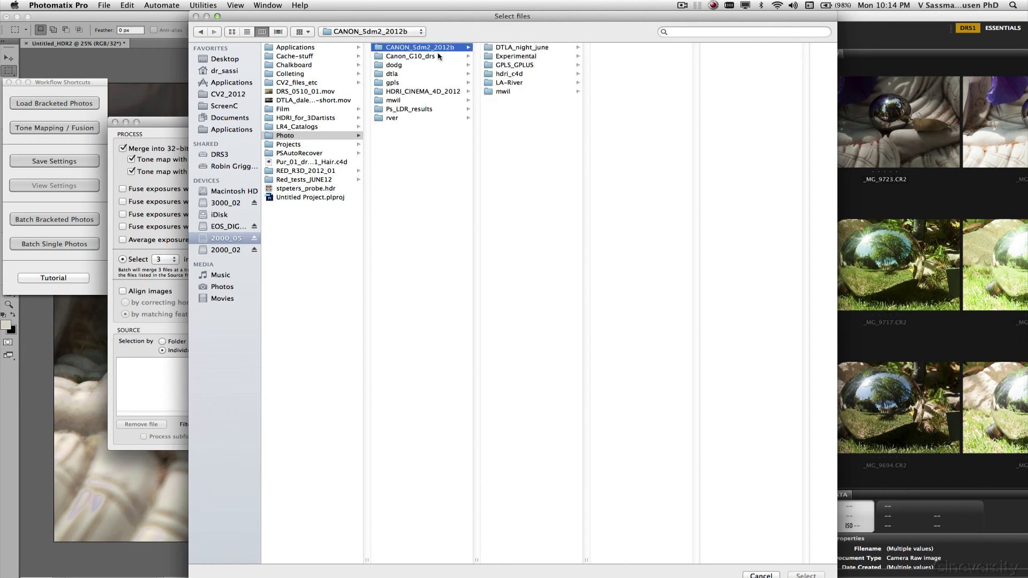
left_click(513, 75)
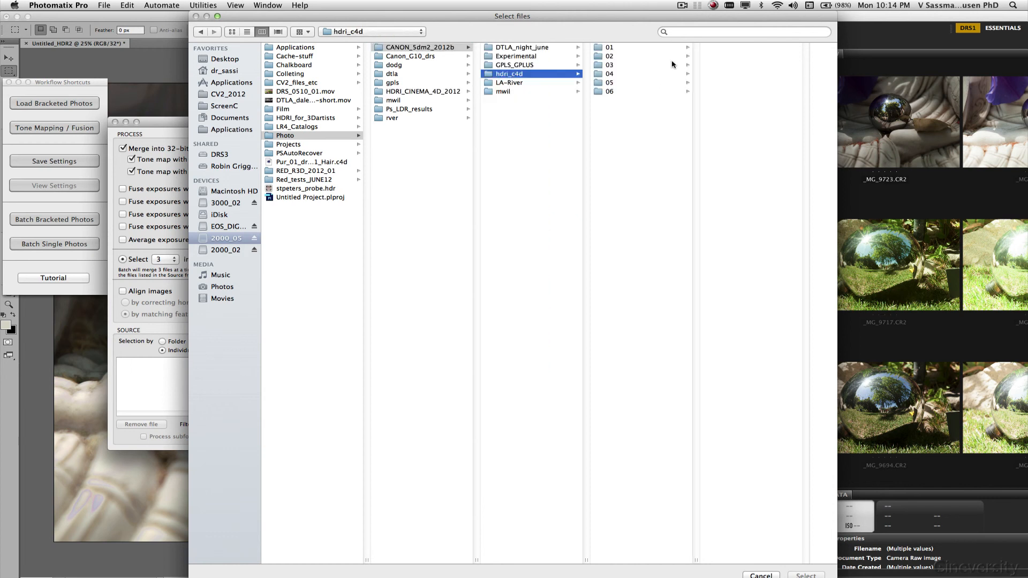
left_click(601, 92)
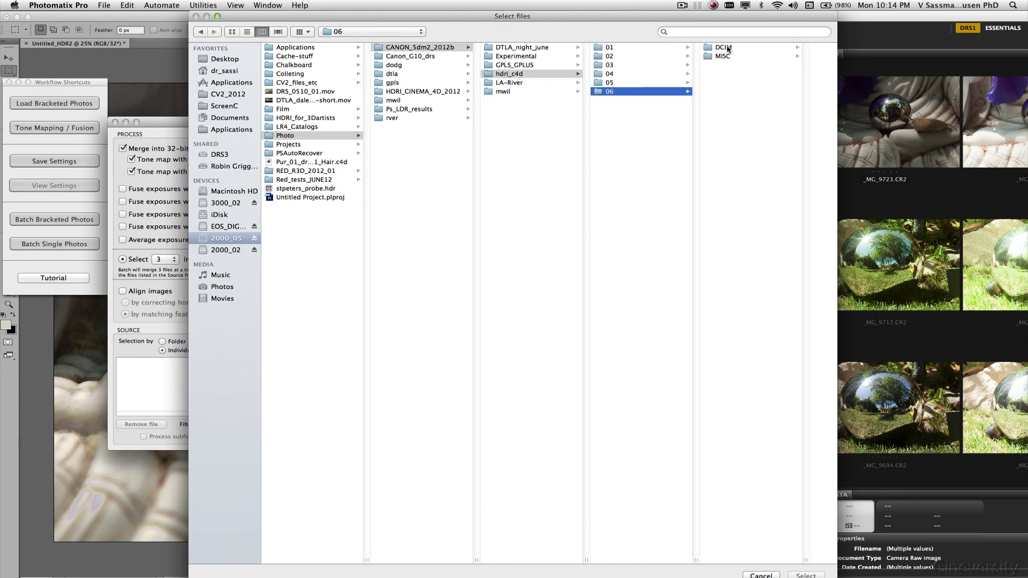
left_click(728, 49)
left_click(766, 48)
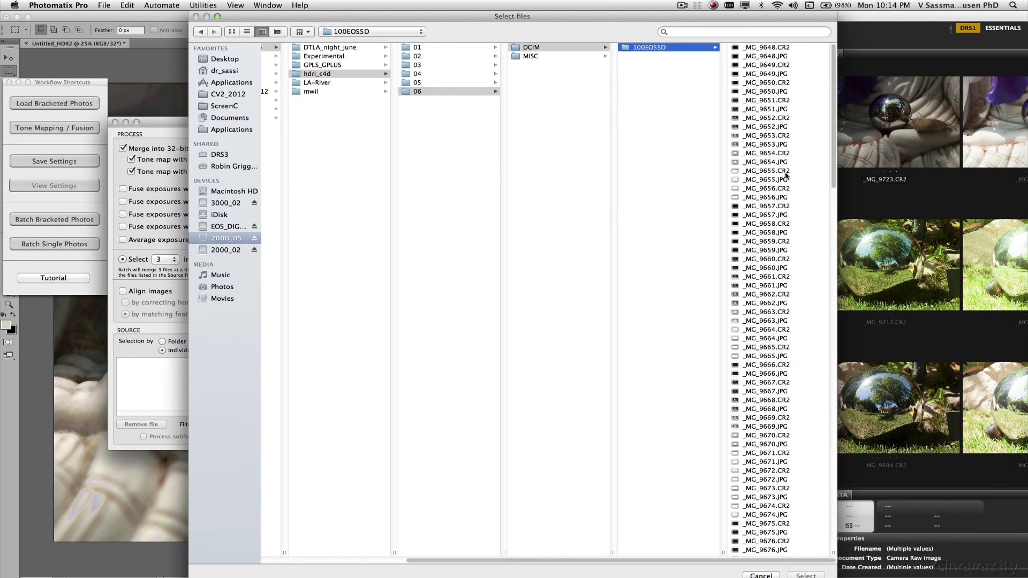
Select the raw files _MG_9734.CR2 to _MG_9736.CR2 together with _MG_9724.CR2 to _MG_9726.CR2.
left_click_drag(832, 170, 802, 547)
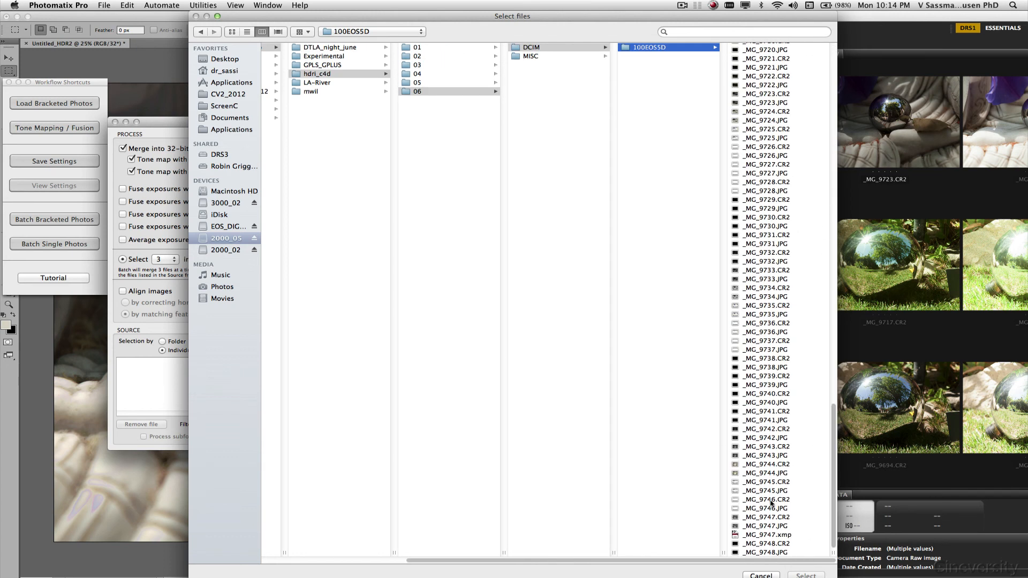
left_click(768, 289)
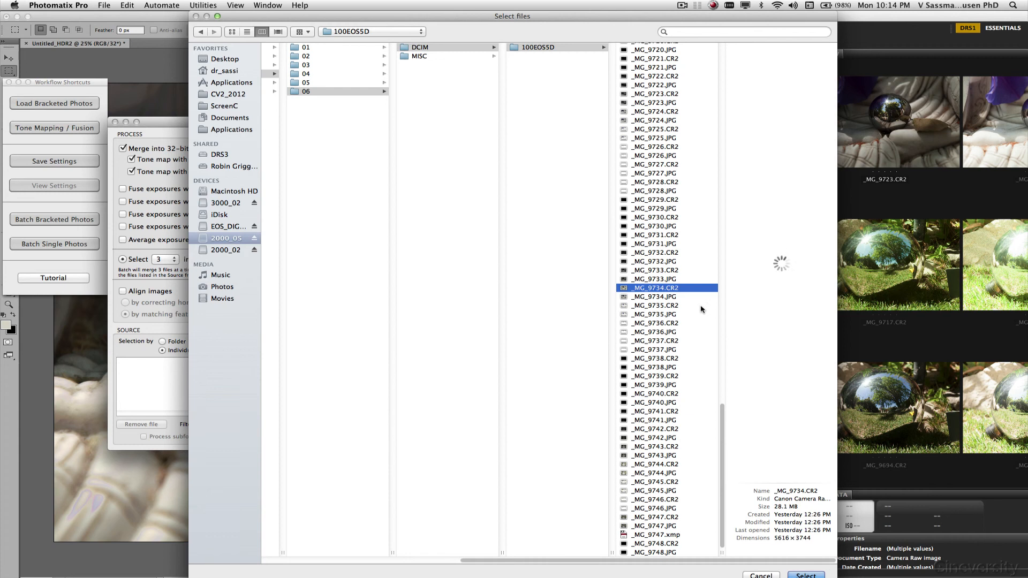
left_click(672, 306, "super")
left_click(670, 324, "super")
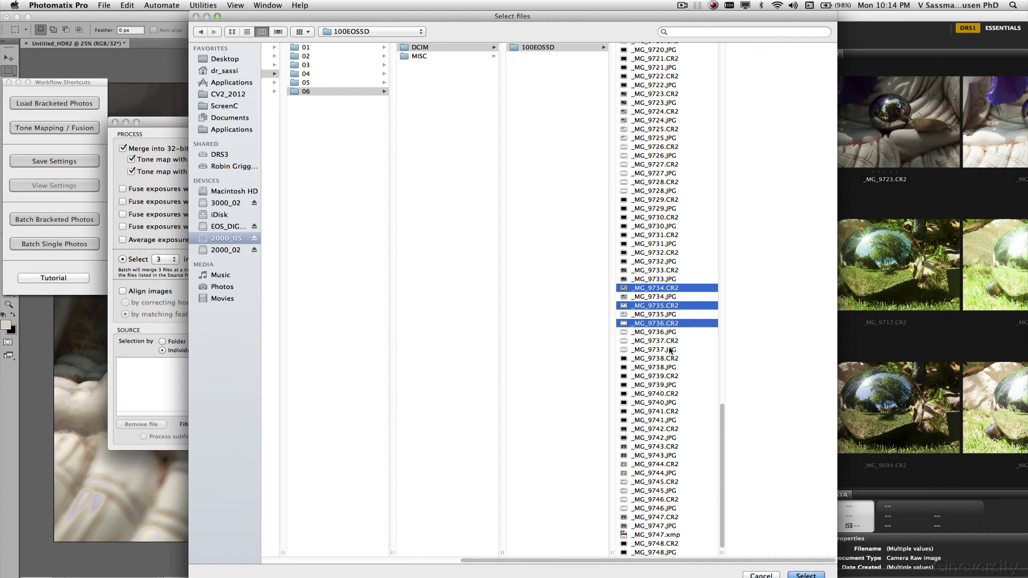
left_click(663, 112, "super")
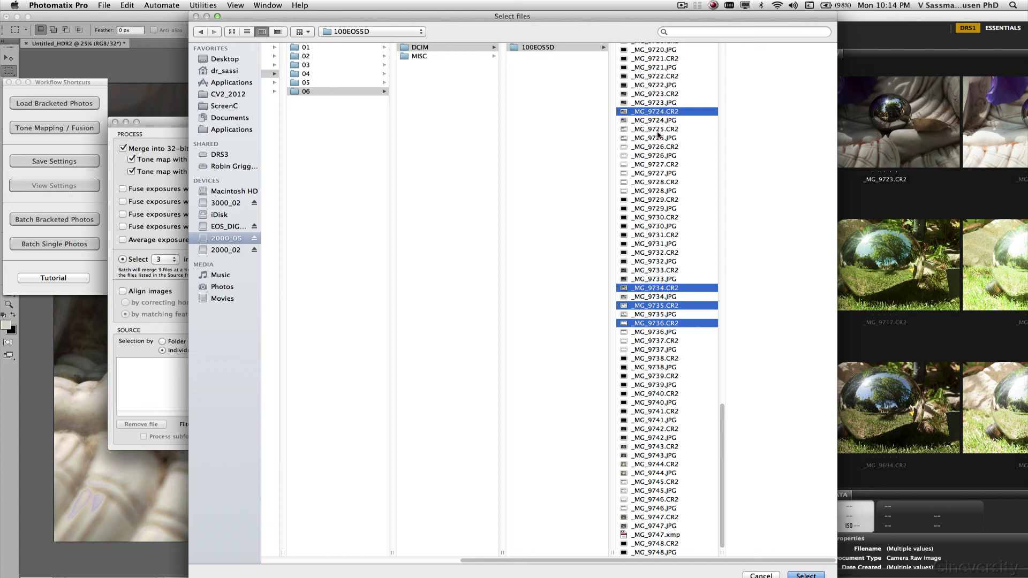
left_click(656, 130, "super")
left_click(657, 147, "super")
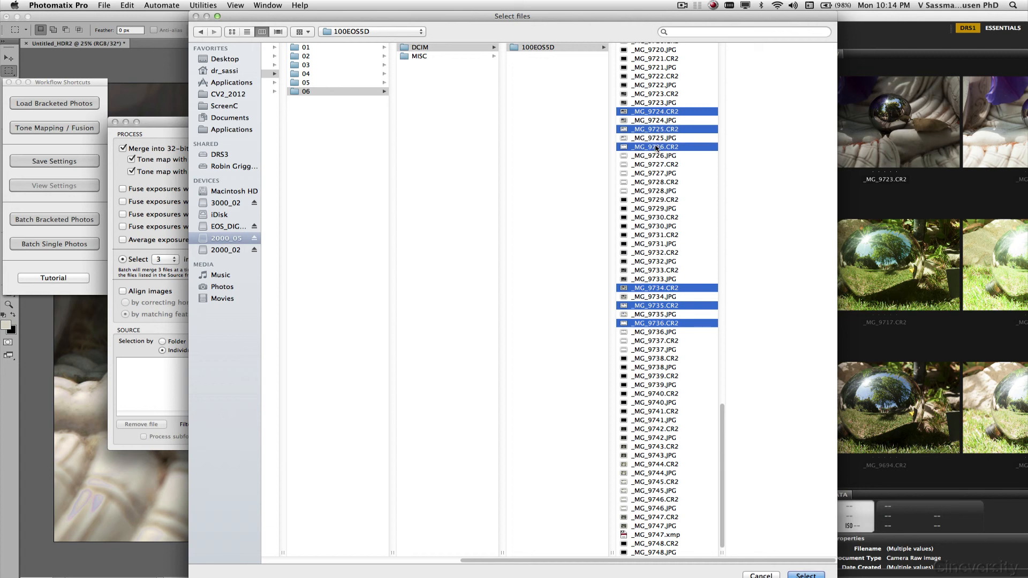
Add the raw files _MG_9706.CR2 to _MG_9708.CR2 to the selection and load all selected files as batch sources.
left_click_drag(724, 438, 726, 345)
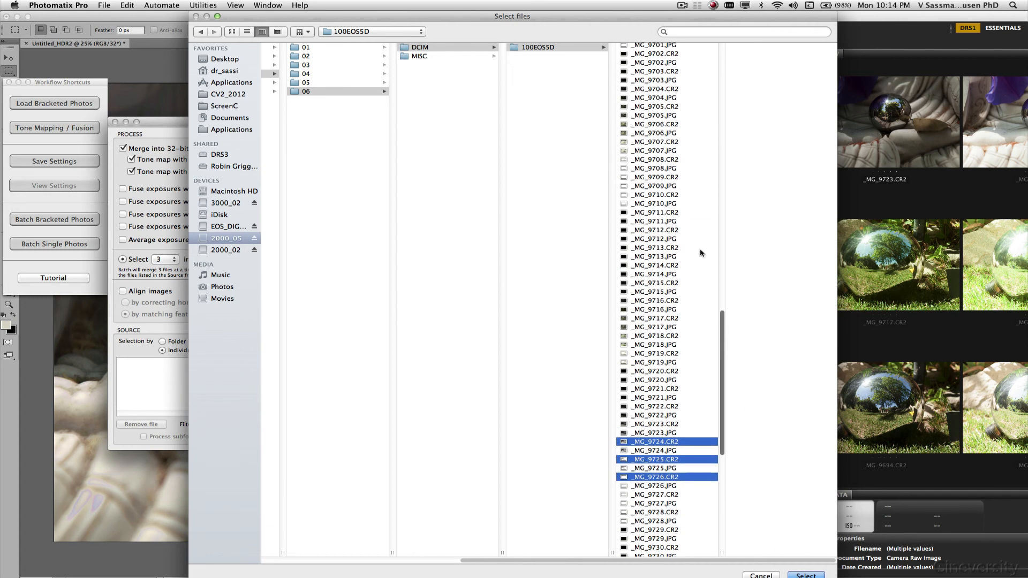
left_click(660, 126, "super")
left_click(657, 142, "super")
left_click(658, 159, "super")
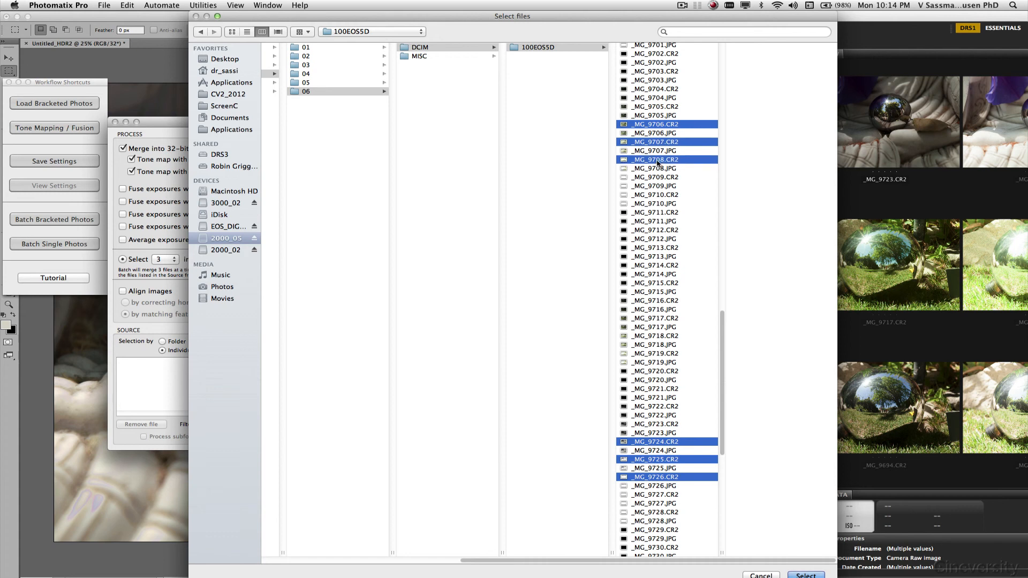
left_click_drag(723, 398, 723, 478)
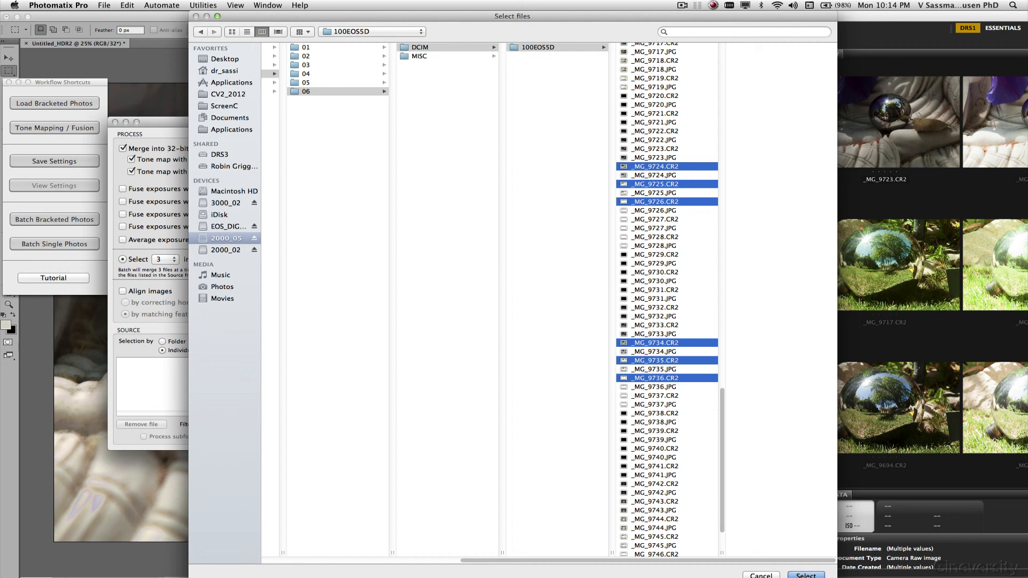
left_click(806, 575)
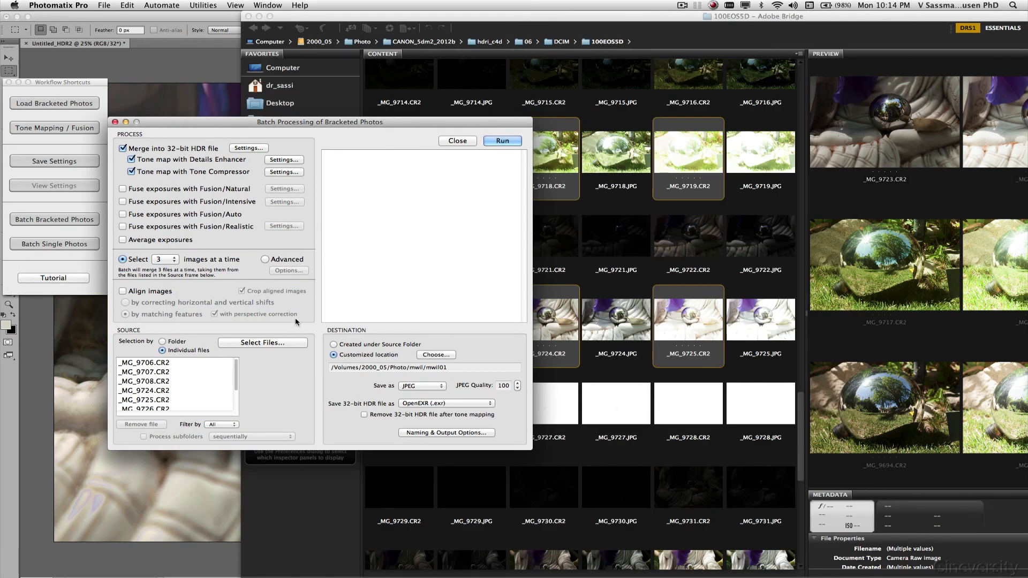
Switch the batch to advanced bracket detection and try the maximum time between successive frames, returning it to 2 seconds.
left_click(171, 262)
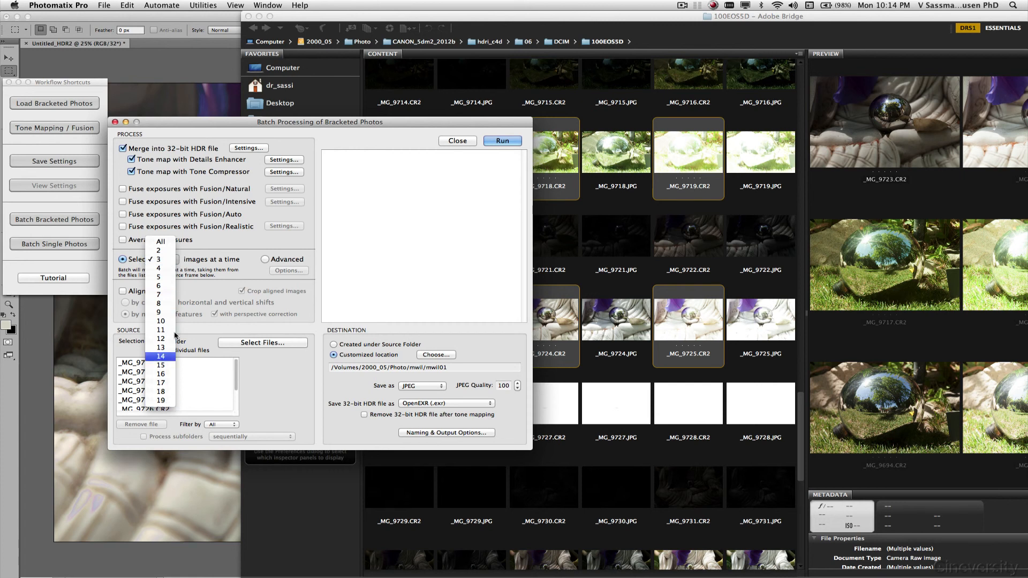
left_click(161, 259)
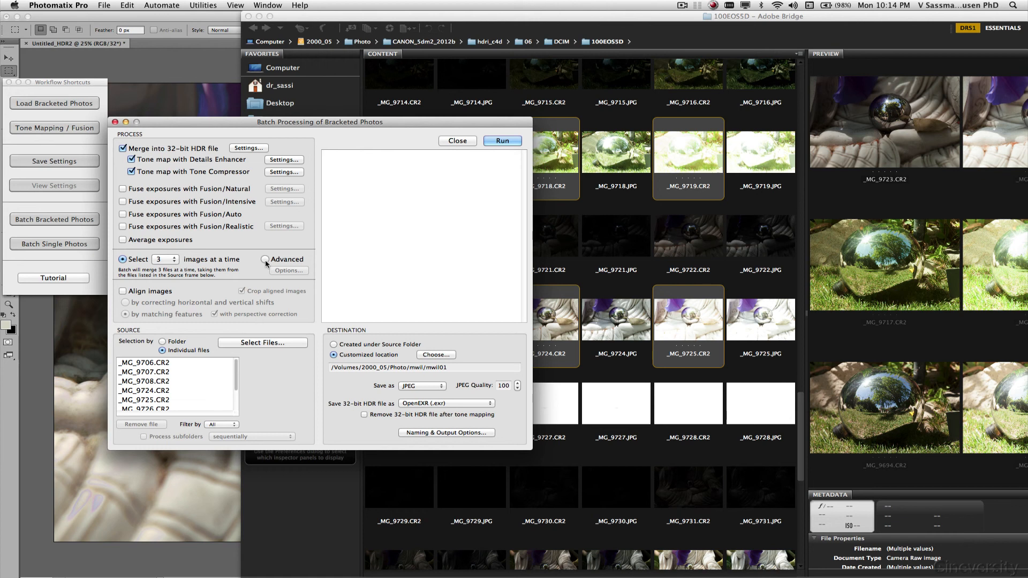
left_click(265, 259)
left_click(289, 270)
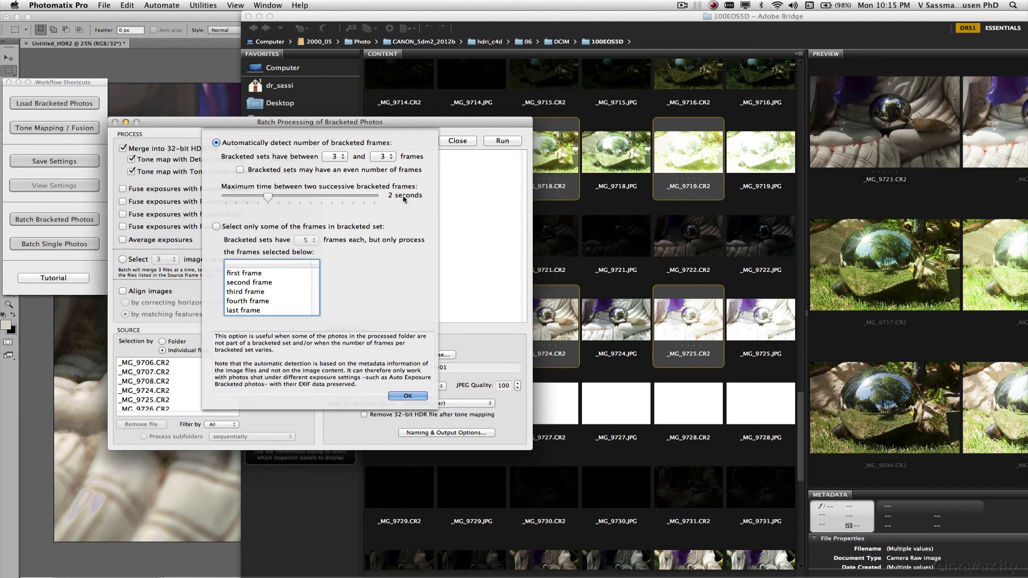
mouse_move(267, 196)
left_mouse_down()
mouse_move(333, 198)
mouse_move(286, 197)
left_mouse_up()
left_click_drag(284, 197, 268, 196)
left_click(404, 398)
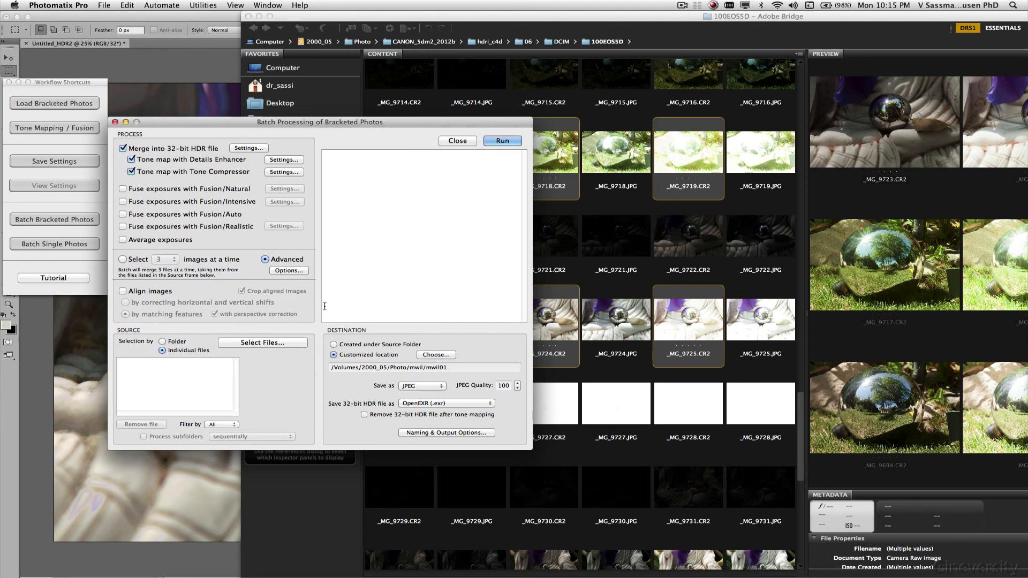
Set the batch back to selecting 3 images at a time.
left_click(123, 259)
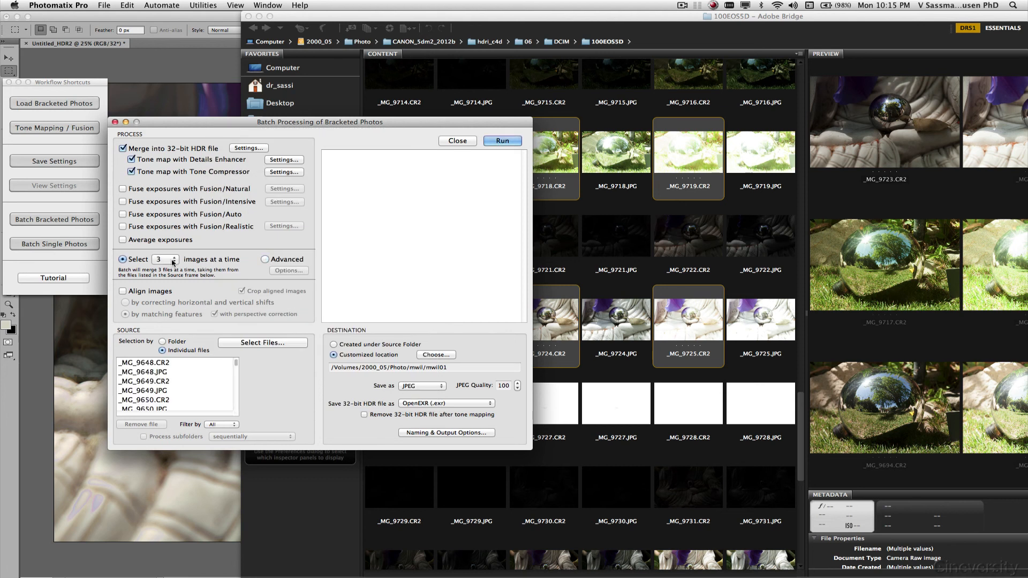
left_click(172, 261)
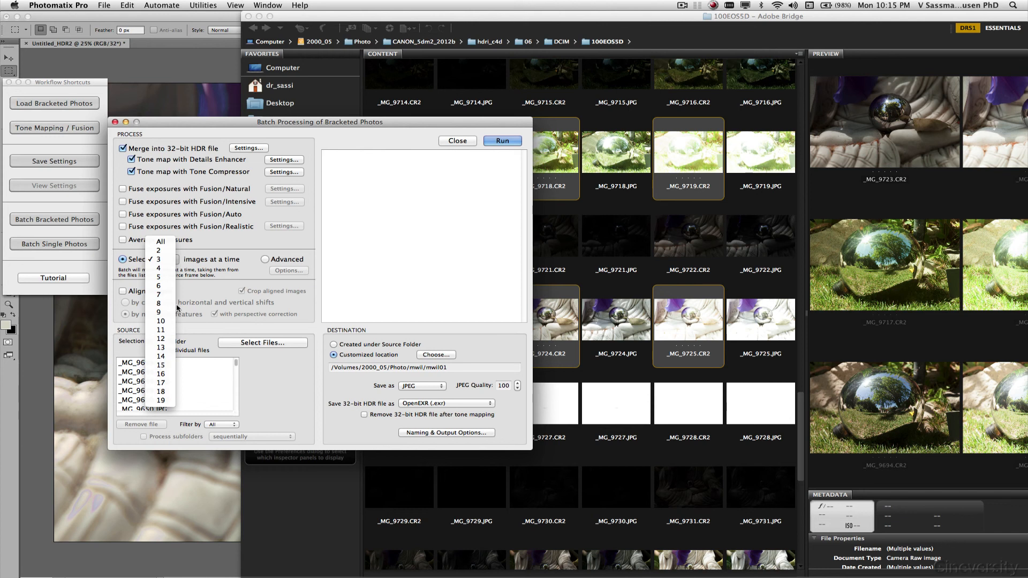
left_click(166, 260)
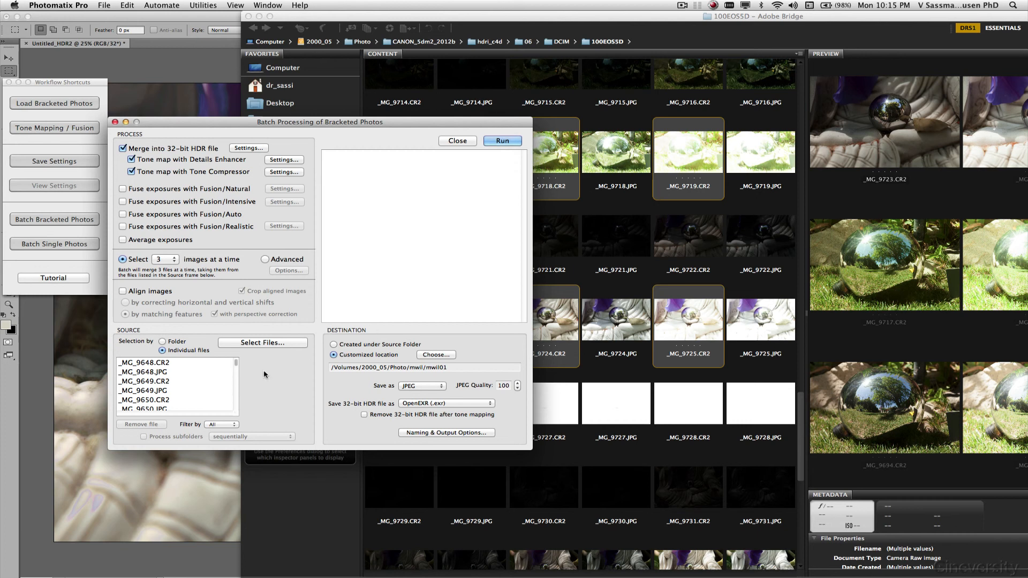
Turn off tone mapping with Details Enhancer and Tone Compressor, keeping only the merge into 32-bit HDR files.
mouse_move(236, 363)
left_mouse_down()
mouse_move(235, 408)
mouse_move(236, 353)
left_mouse_up()
left_click(132, 159)
left_click(133, 172)
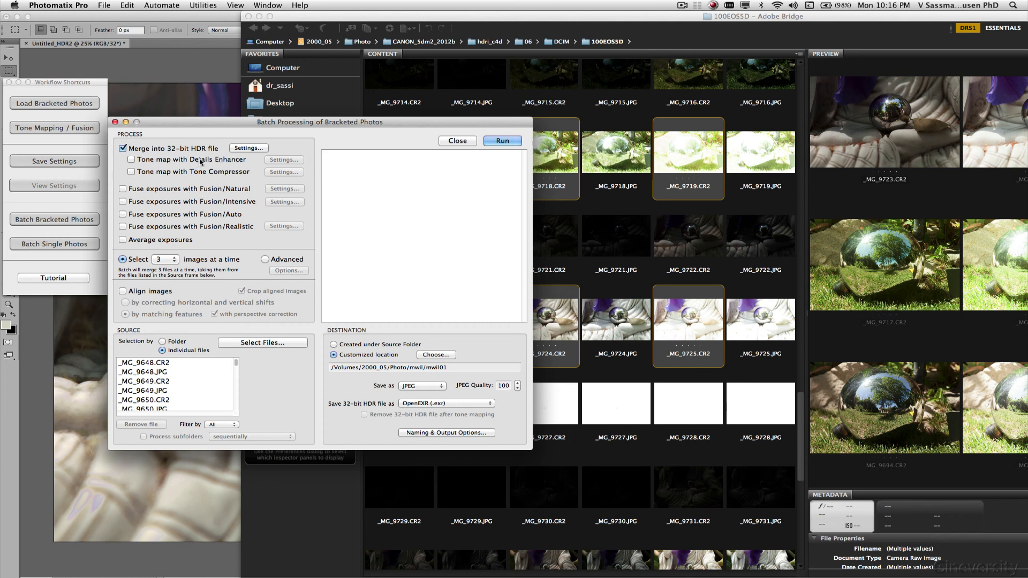
In the 32-bit HDR merge settings, force the exposure values spacing to 2 when exposure information is missing from EXIF data.
left_click(250, 149)
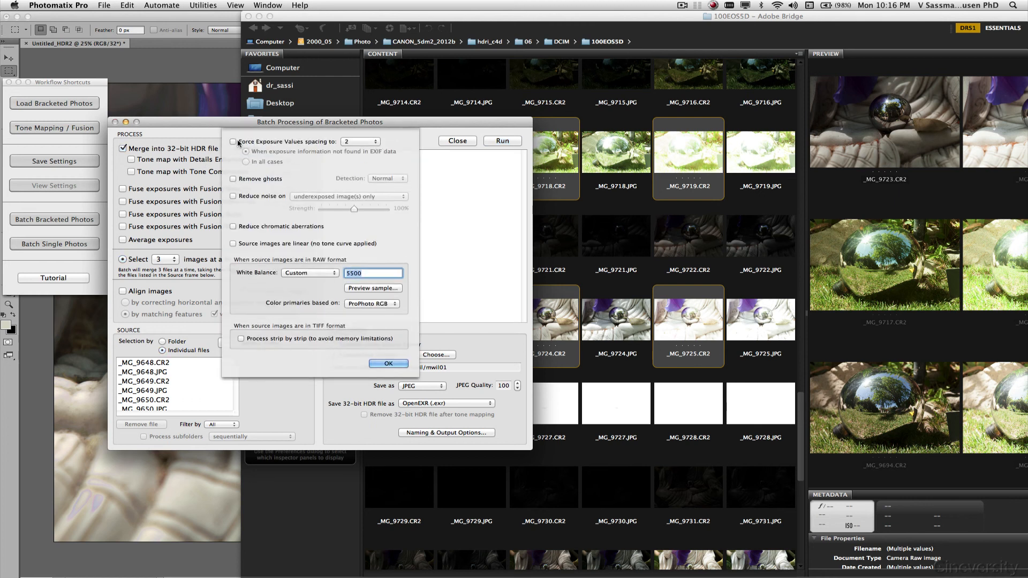
left_click(232, 142)
left_click(361, 142)
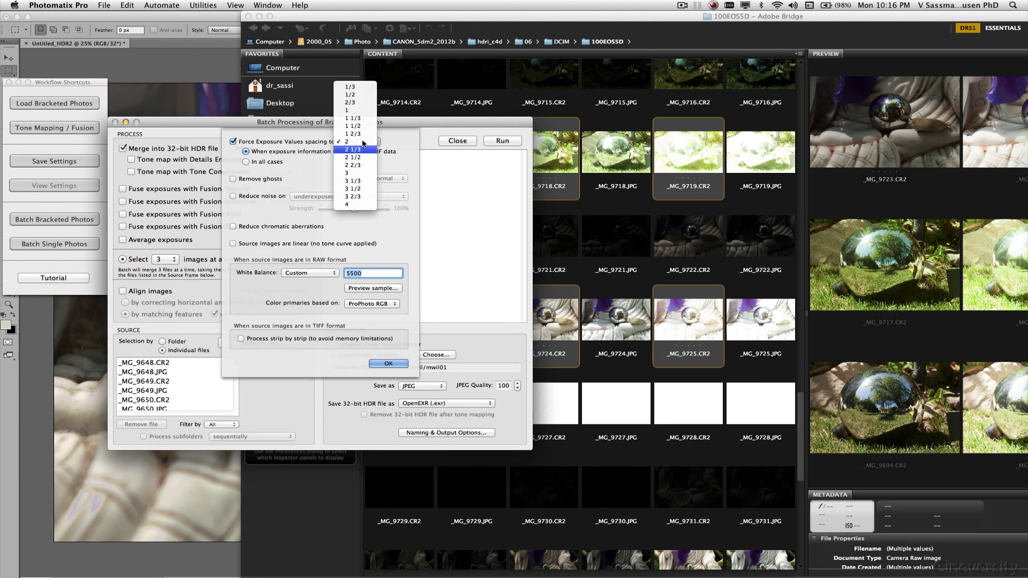
left_click(362, 142)
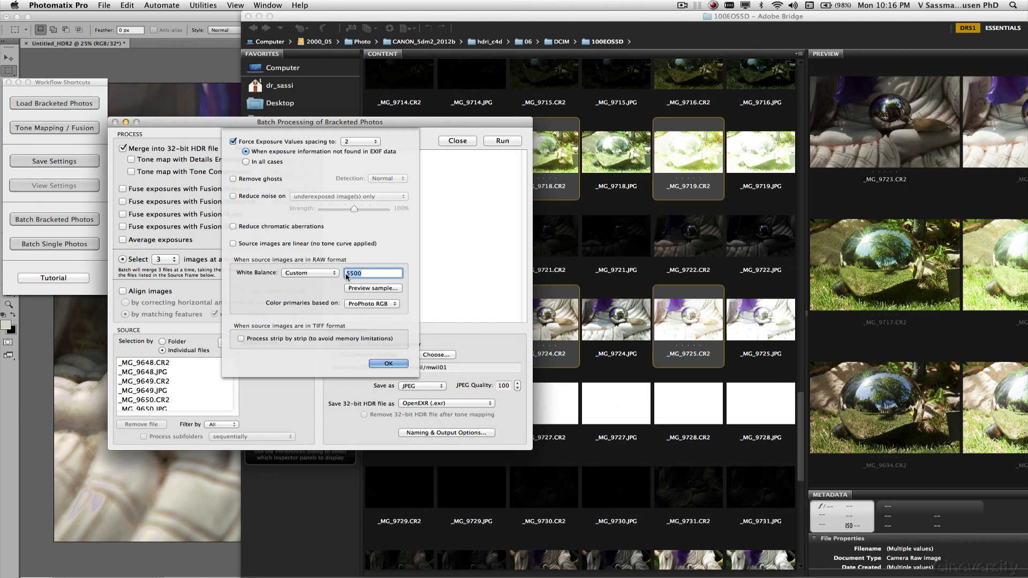
Review the white balance presets for RAW source images, keep Custom at 5500, and accept the 32-bit HDR merge settings.
left_click(324, 274)
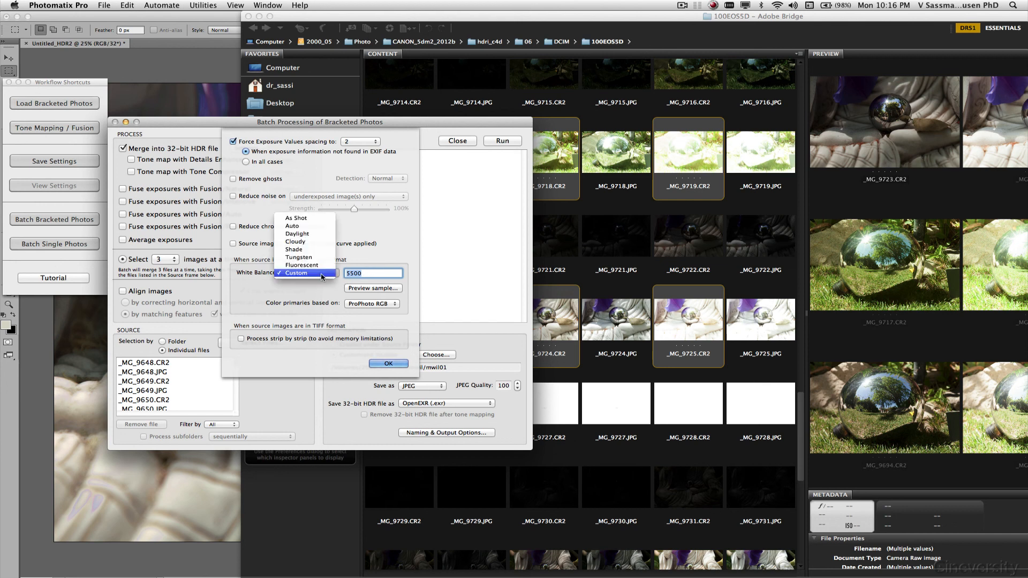
left_click(316, 293)
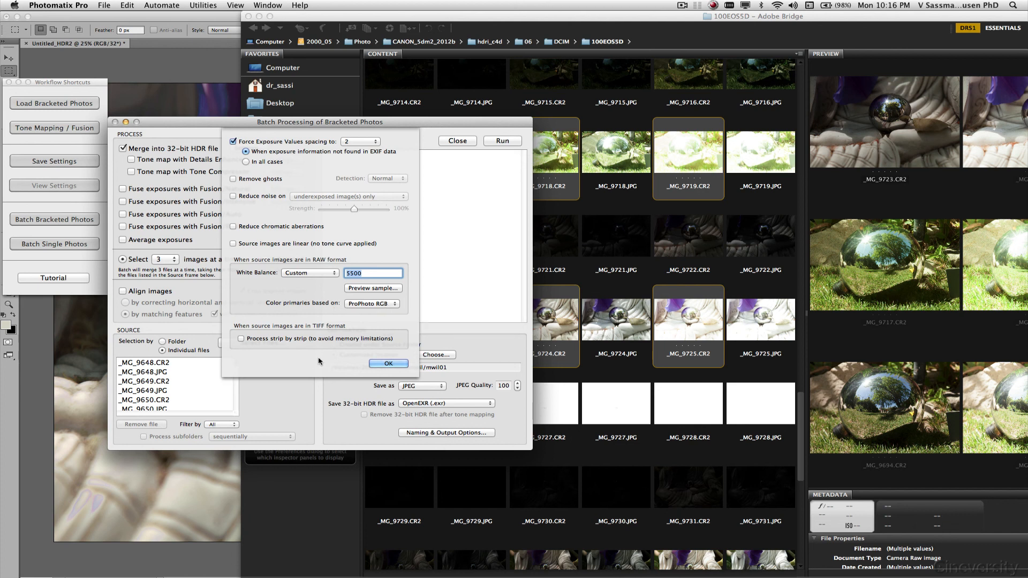
left_click(388, 365)
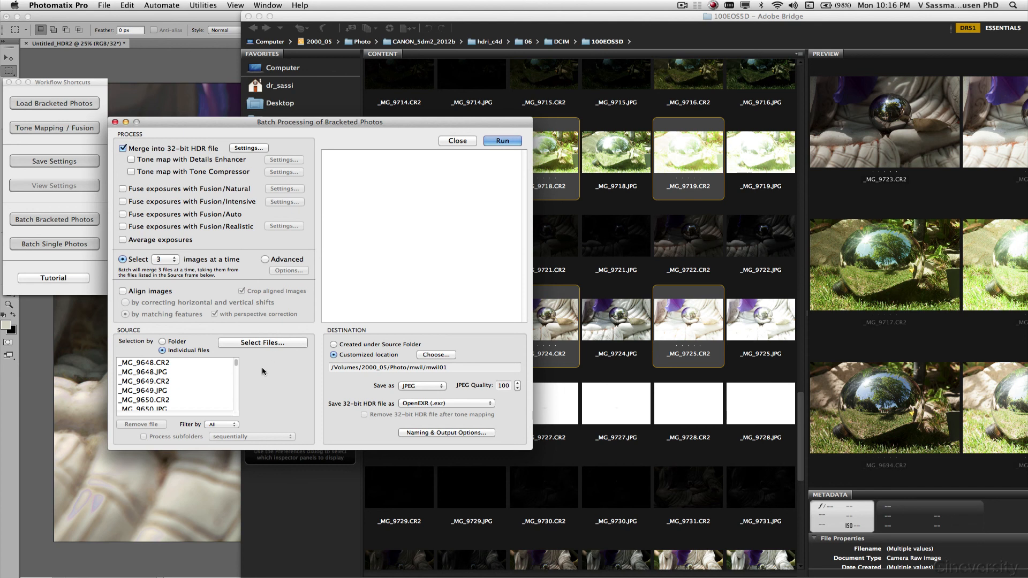
Check the batch destination folder without changing it, and append the suffix "seq_70" to the output file names.
left_click(444, 356)
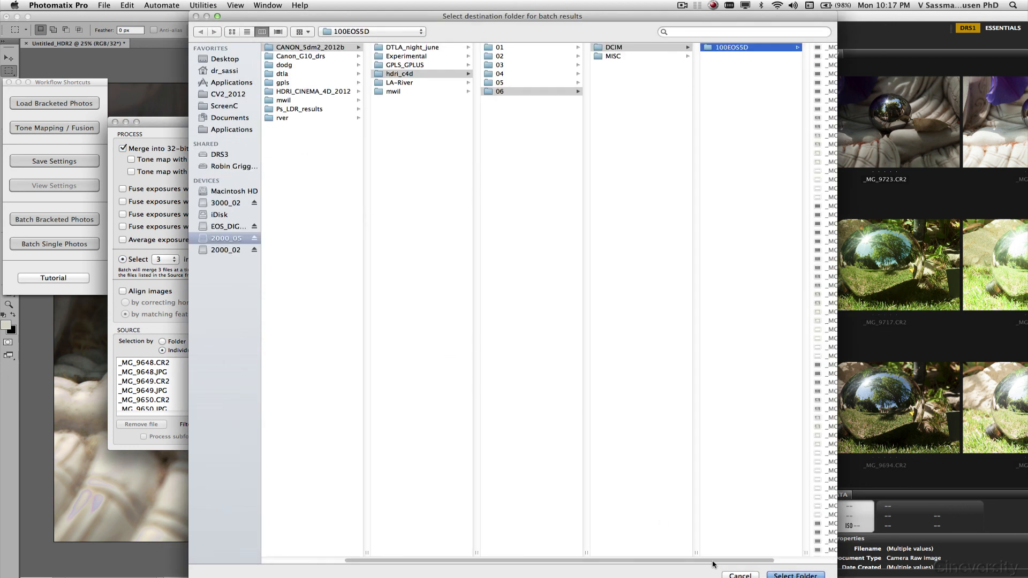
left_click(740, 575)
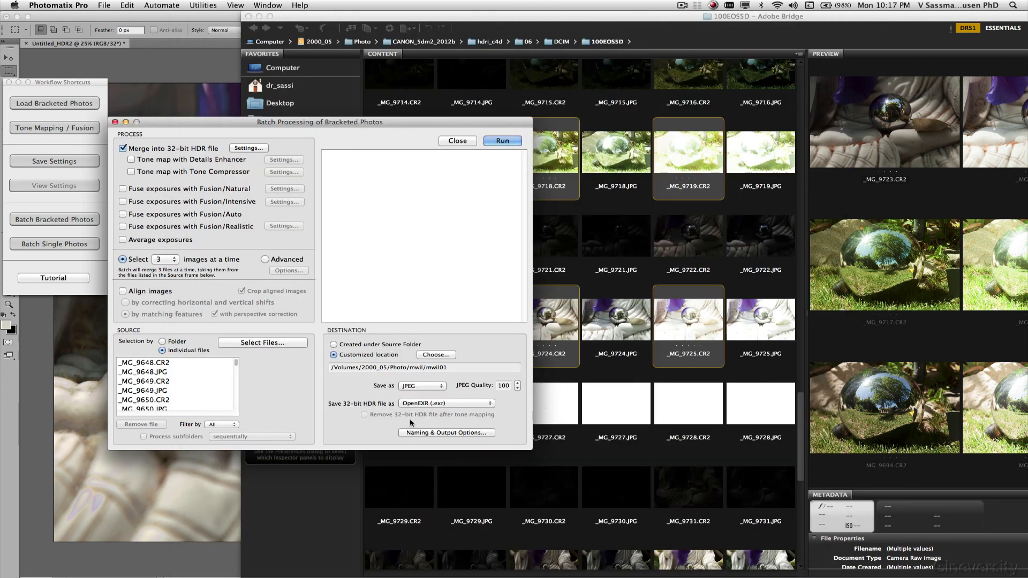
left_click(451, 434)
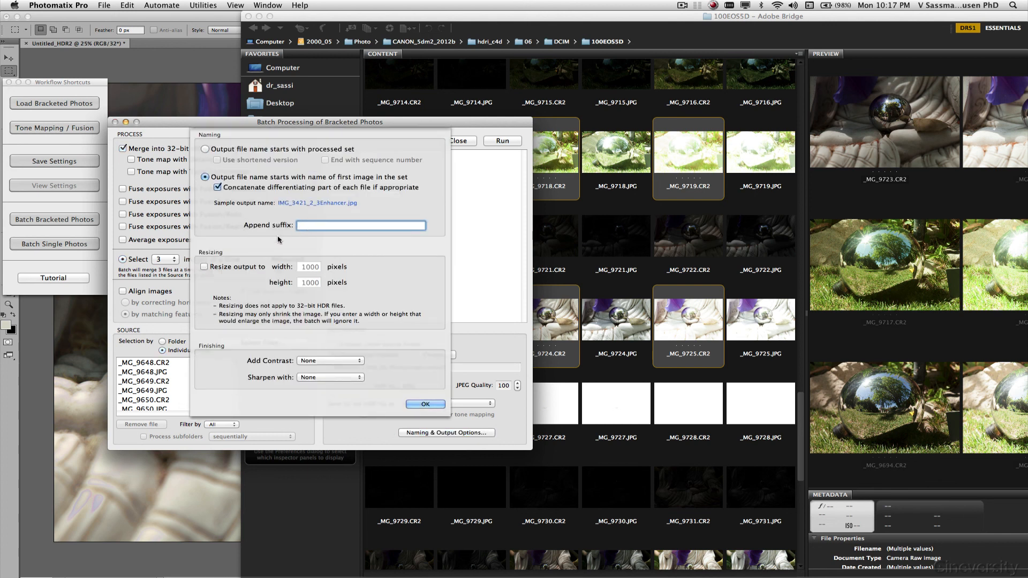
type("seq")
type("_70")
left_click(423, 405)
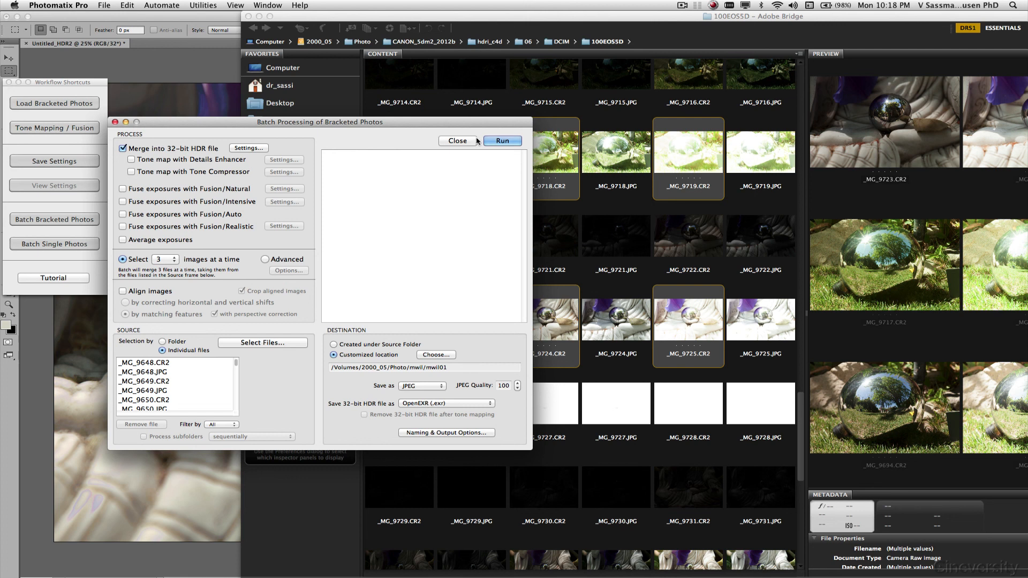
Run the batch merge of the bracketed photos and read through its processing log.
left_click(502, 141)
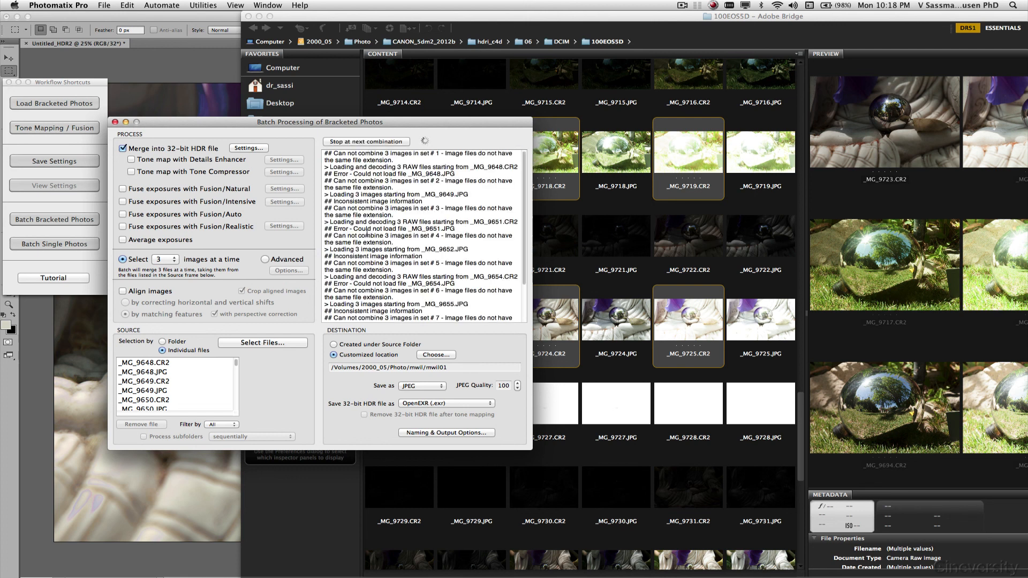
left_click(536, 212)
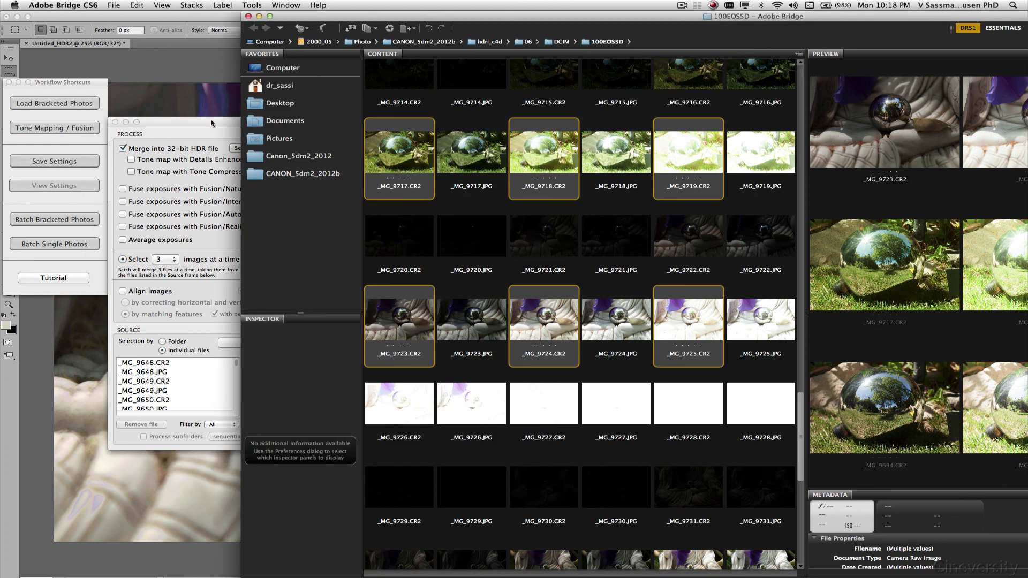
left_click(225, 123)
left_click_drag(525, 215, 525, 298)
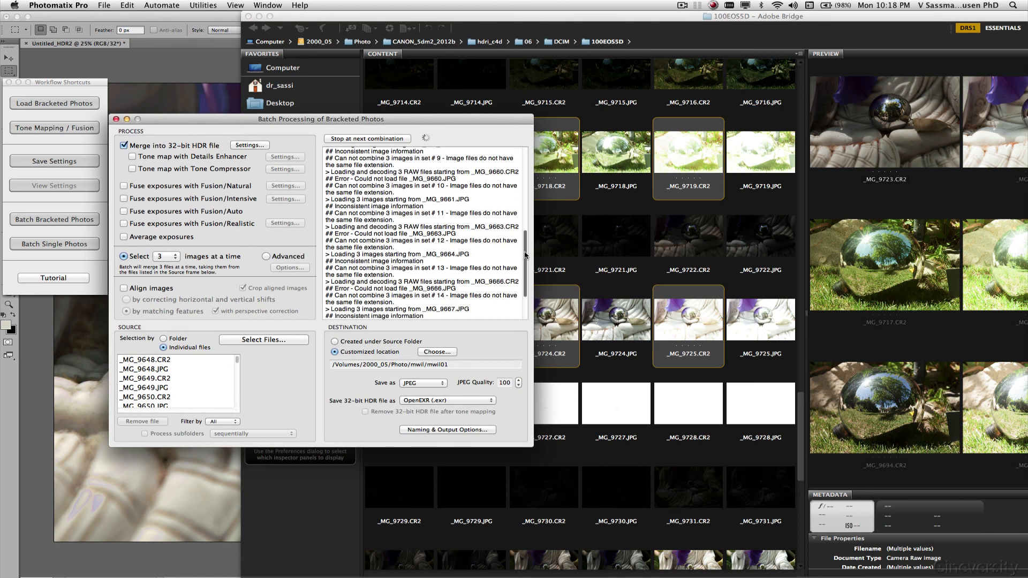